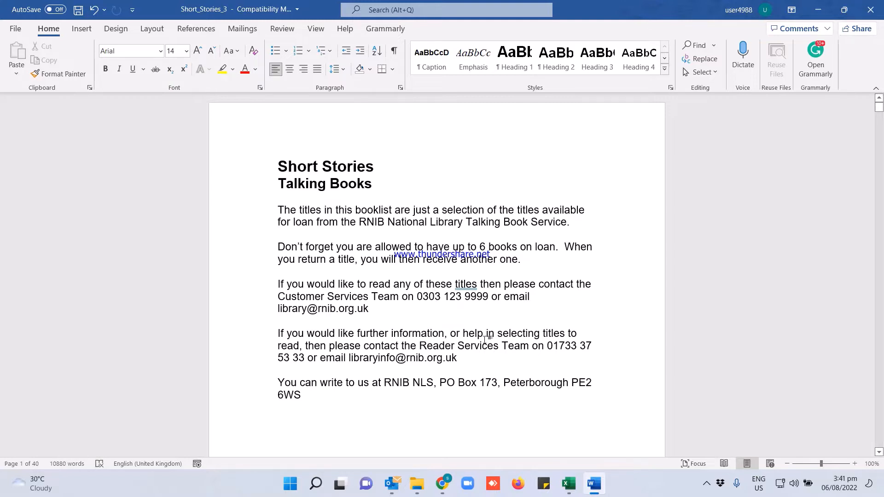
# - Insert a Plain Number 3 page number at the bottom of the first page and return to the document body
pyautogui.scroll(-3, 486, 340)
pyautogui.scroll(3, 485, 340)
pyautogui.scroll(-8, 557, 385)
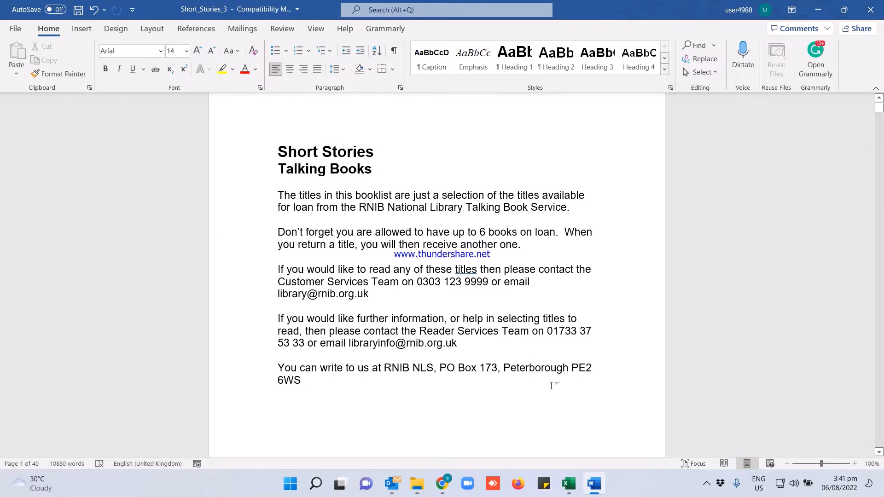
pyautogui.scroll(-3, 561, 387)
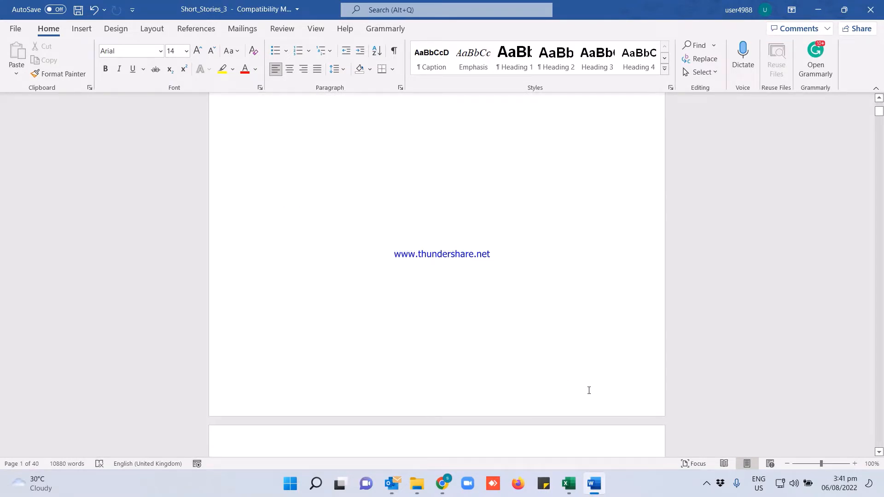
pyautogui.scroll(10, 588, 388)
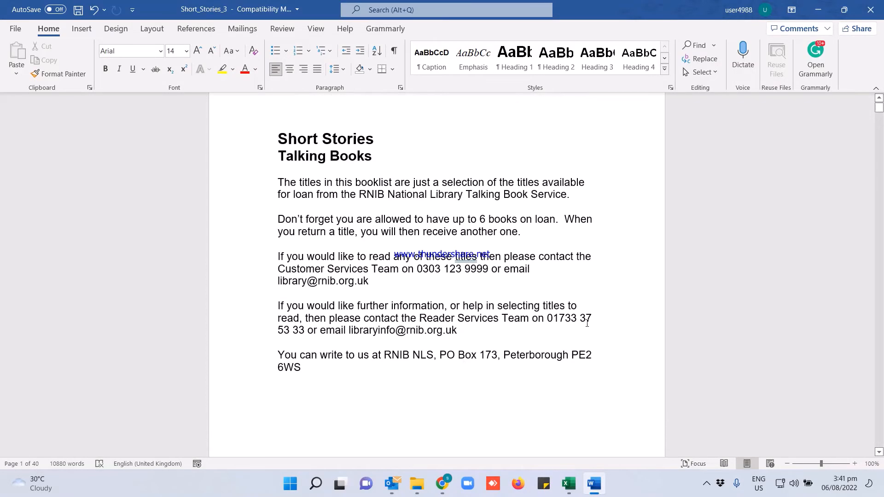
pyautogui.click(85, 31)
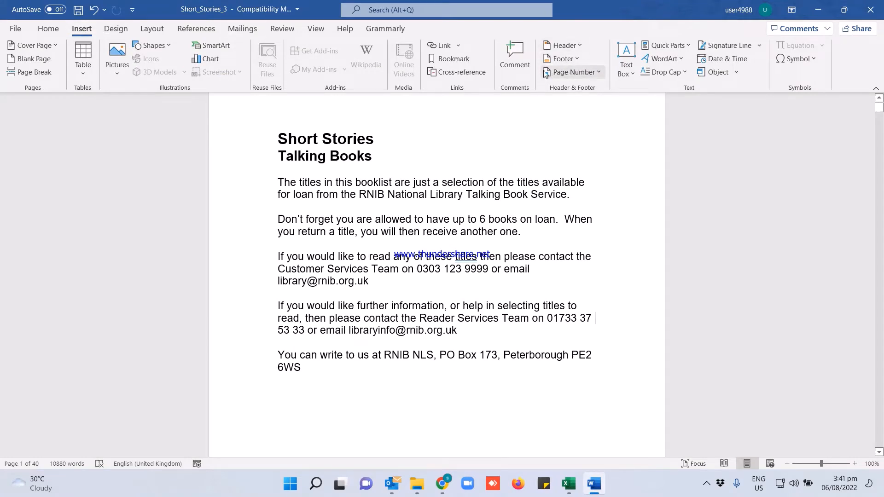
pyautogui.click(596, 73)
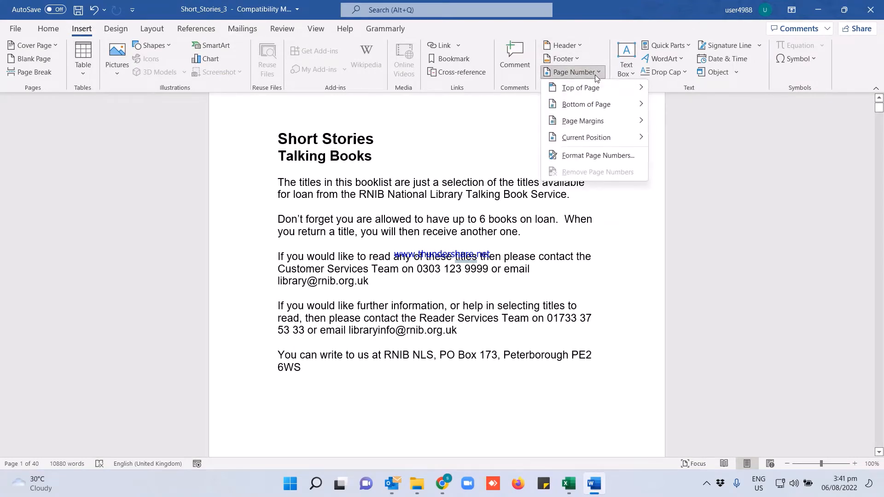
pyautogui.moveTo(602, 82)
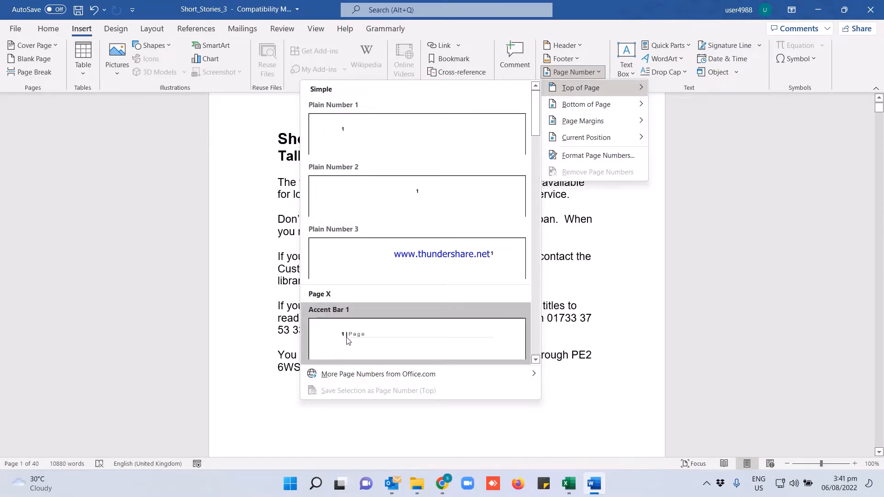
pyautogui.moveTo(633, 127)
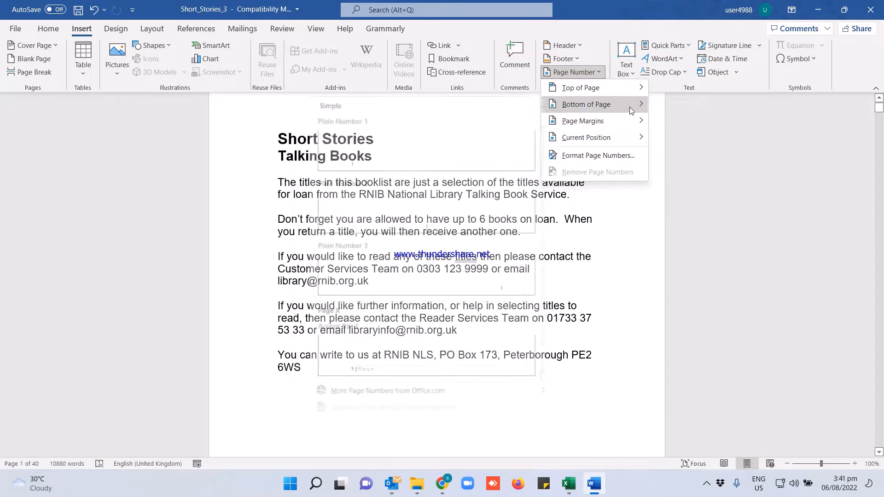
pyautogui.moveTo(631, 110)
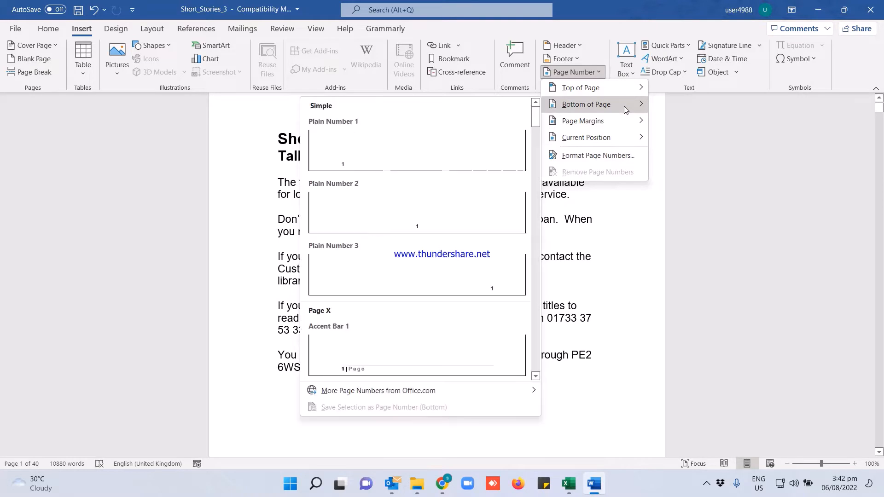
pyautogui.click(505, 261)
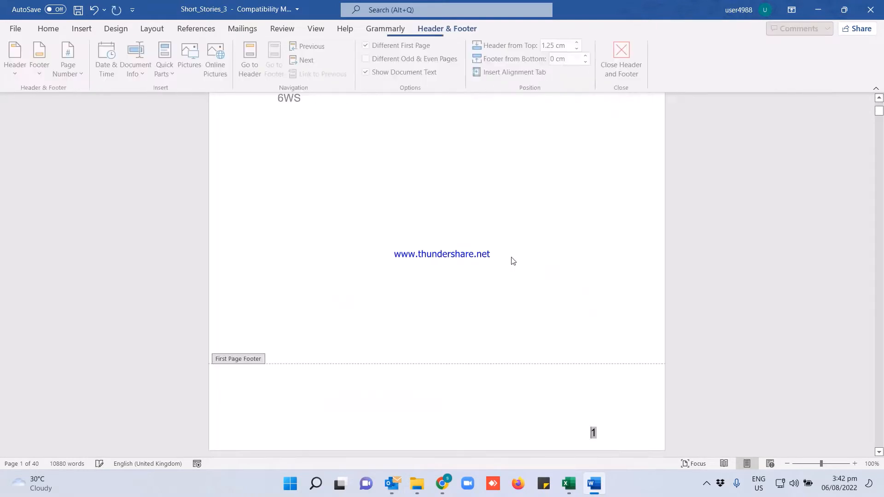
pyautogui.doubleClick(609, 297)
# - Check the footers of the first three pages for page numbers
pyautogui.scroll(-15, 608, 296)
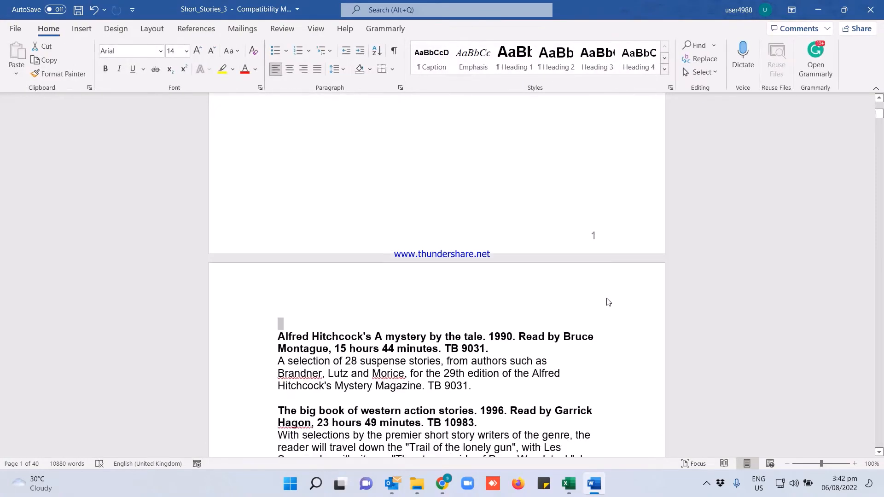
pyautogui.scroll(-14, 605, 296)
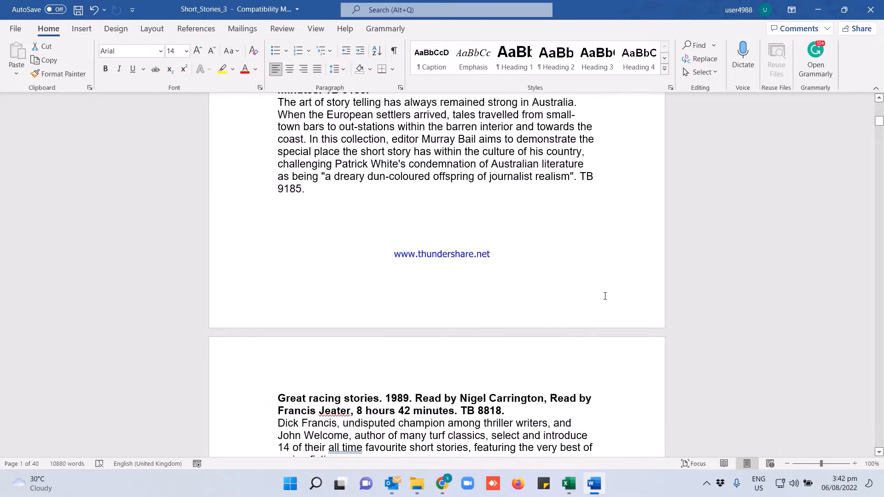
pyautogui.scroll(15, 605, 296)
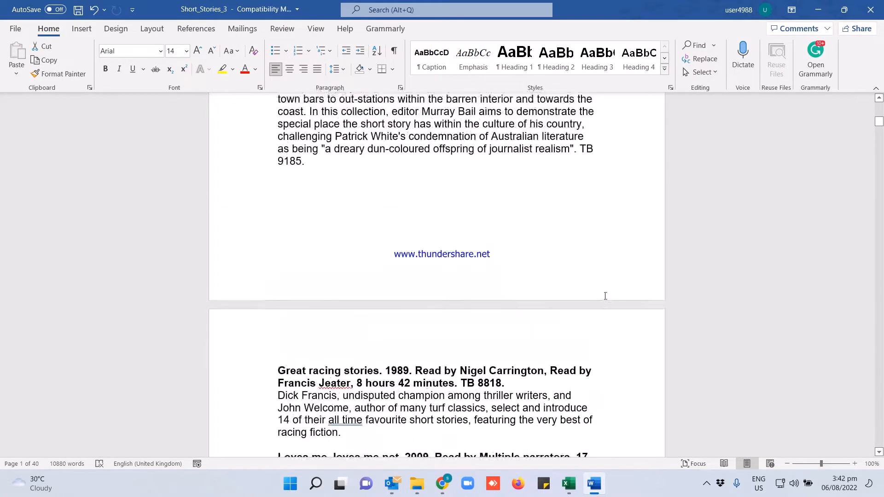
pyautogui.scroll(8, 511, 247)
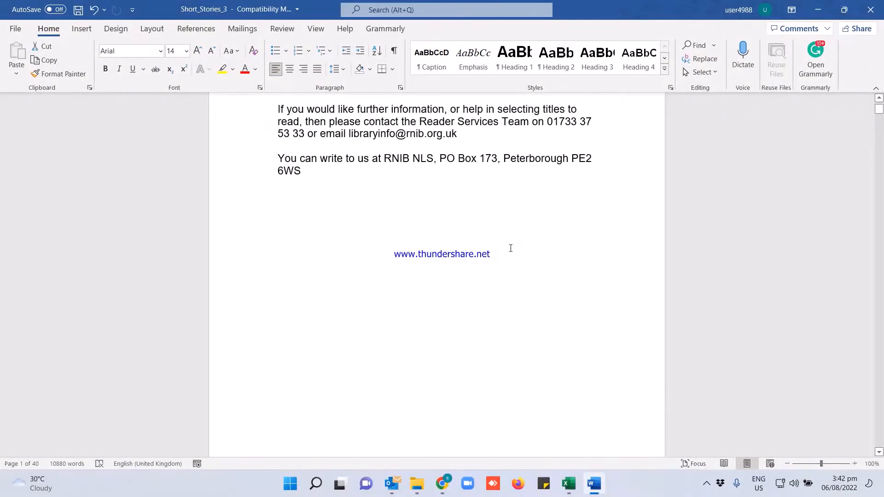
pyautogui.scroll(-6, 524, 257)
pyautogui.scroll(-8, 524, 257)
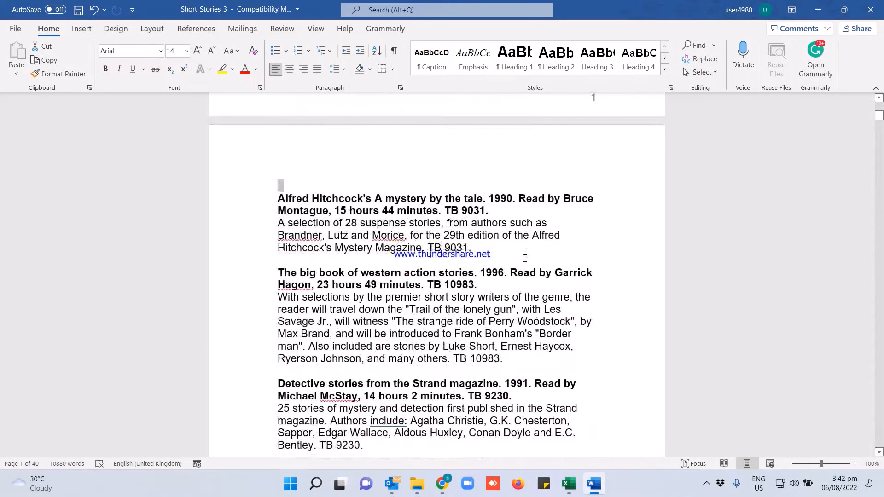
pyautogui.scroll(-4, 598, 206)
pyautogui.scroll(-4, 598, 206)
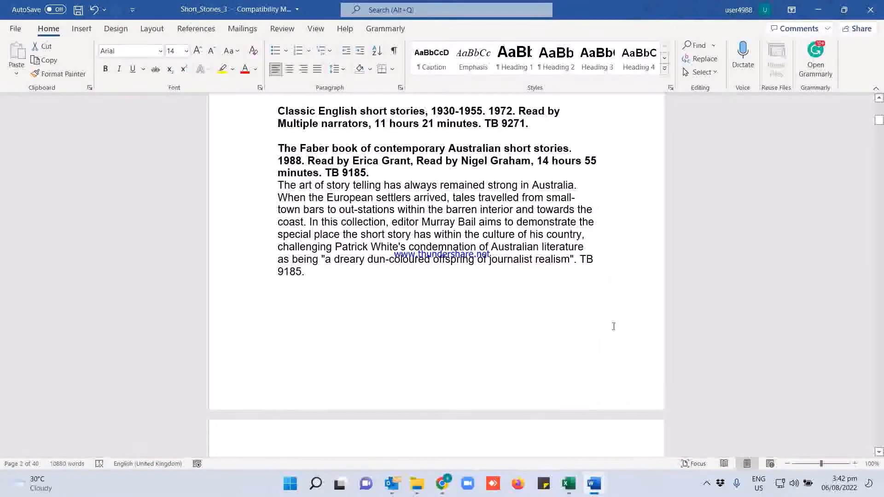
# - Insert a Plain Number 1 page number at the bottom of page 2
pyautogui.click(562, 286)
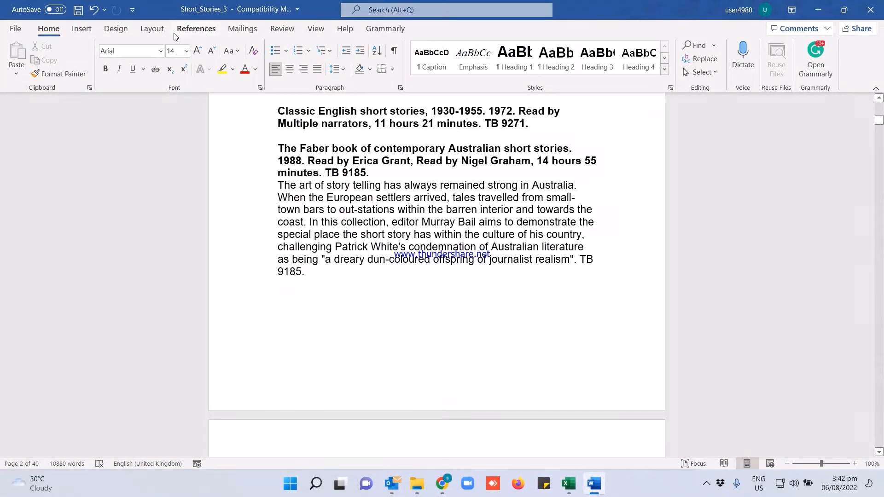
pyautogui.click(150, 29)
pyautogui.click(114, 29)
pyautogui.click(82, 28)
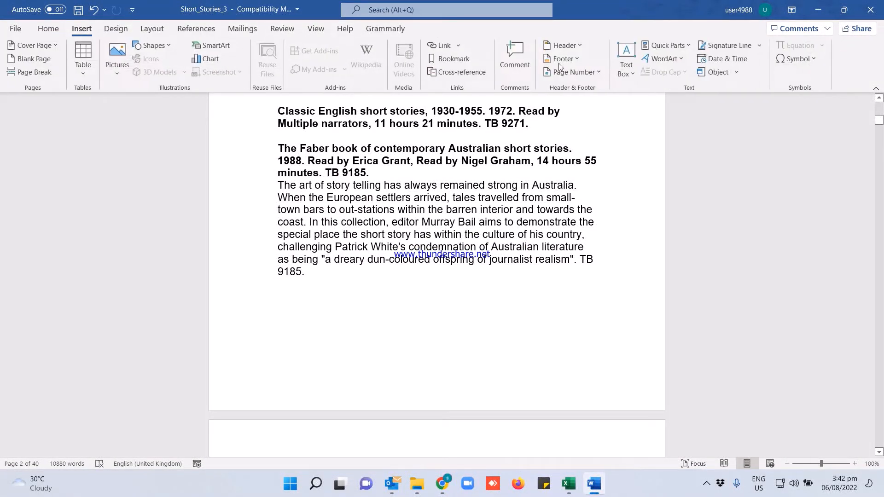
pyautogui.click(574, 72)
pyautogui.click(594, 104)
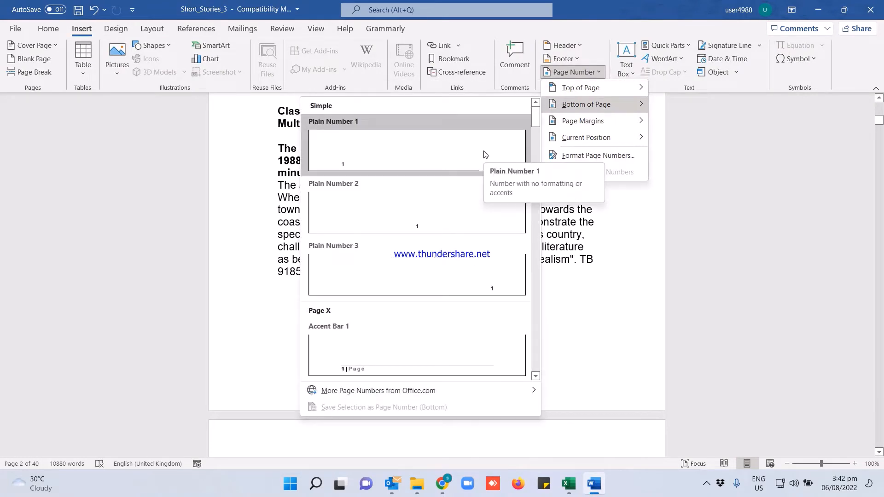
pyautogui.click(484, 152)
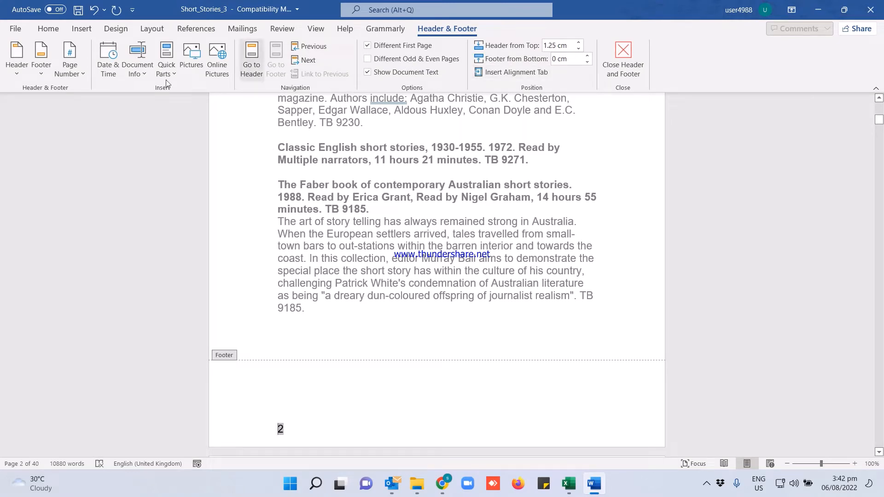
# - Change the page 2 footer's page number to the Plain Number 3 style and return to the document body
pyautogui.click(76, 73)
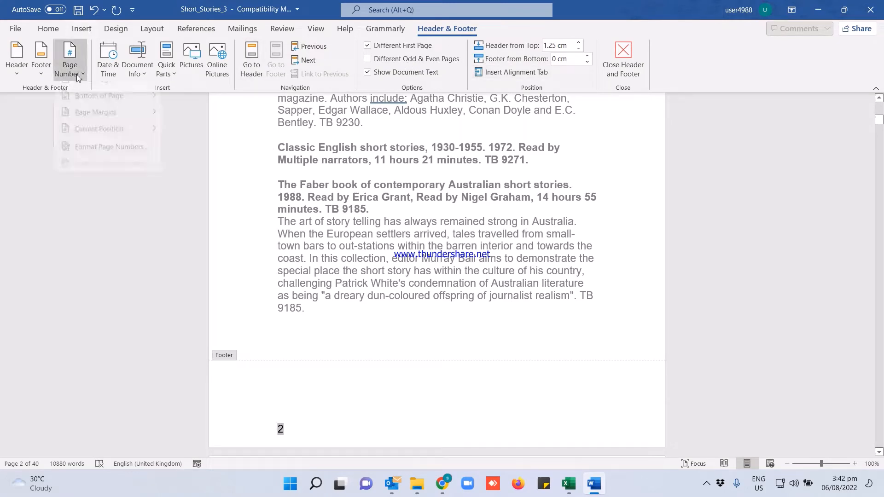
pyautogui.moveTo(125, 106)
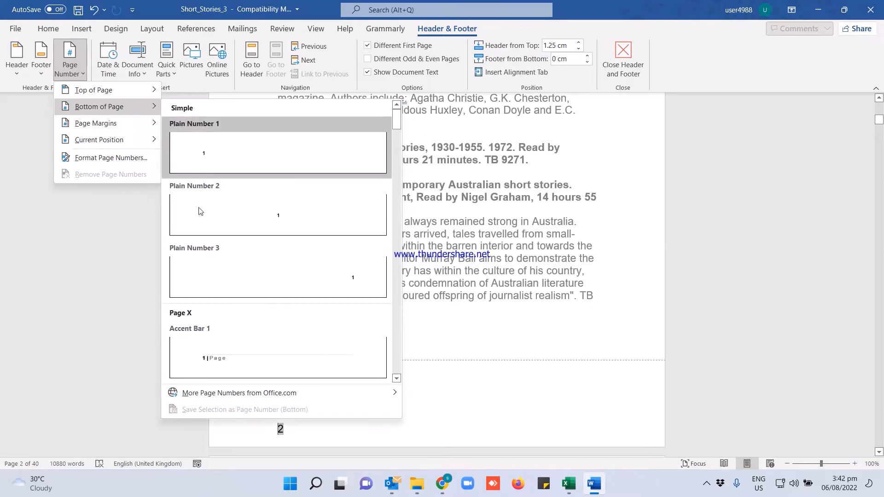
pyautogui.click(300, 279)
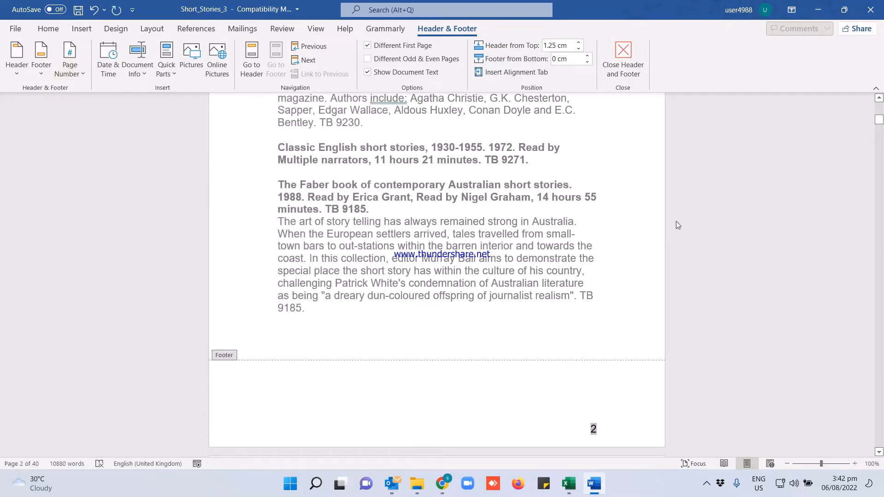
pyautogui.doubleClick(620, 216)
# - Review the page numbers in the footers of pages 1 to 3
pyautogui.scroll(8, 620, 216)
pyautogui.scroll(-5, 619, 221)
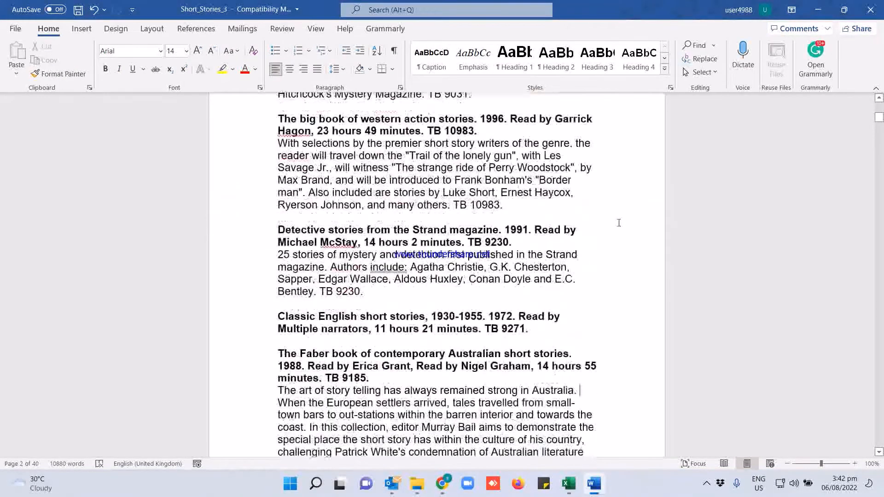
pyautogui.scroll(-15, 619, 223)
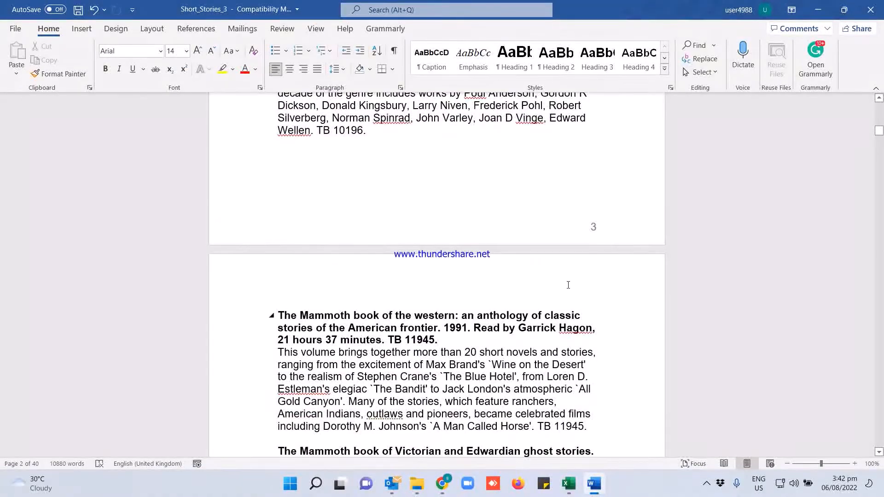
pyautogui.scroll(18, 568, 285)
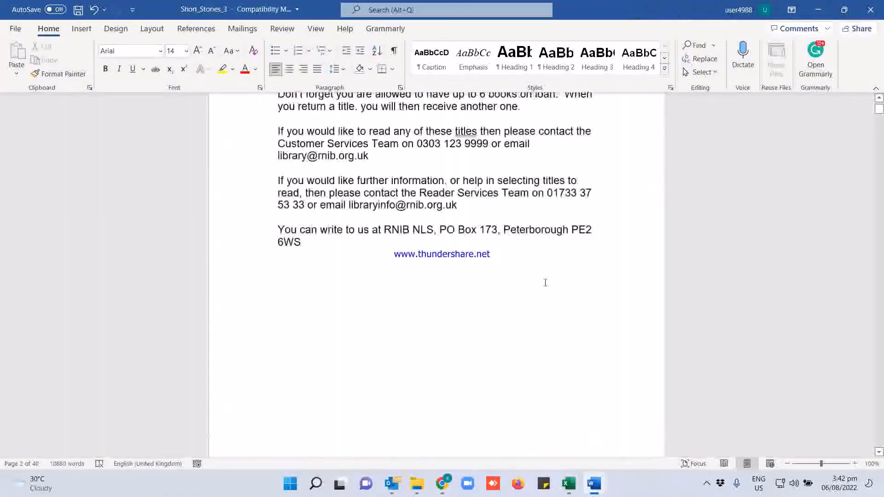
pyautogui.scroll(4, 545, 283)
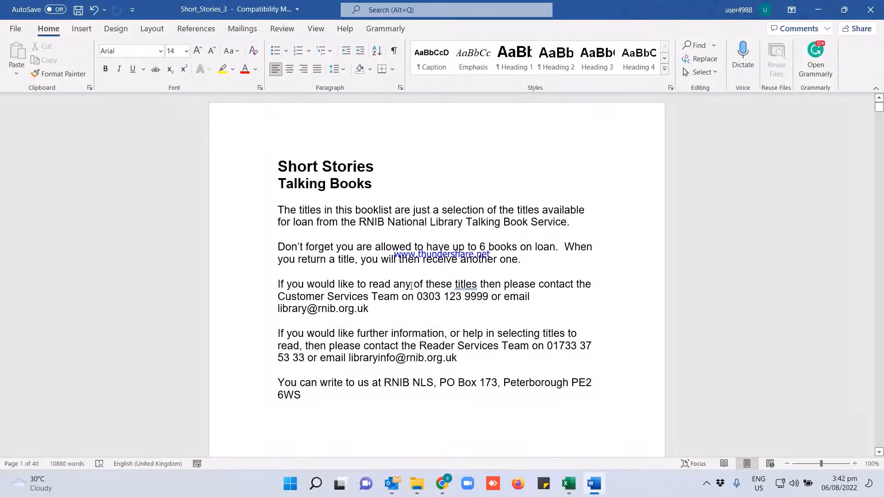
pyautogui.scroll(-10, 423, 162)
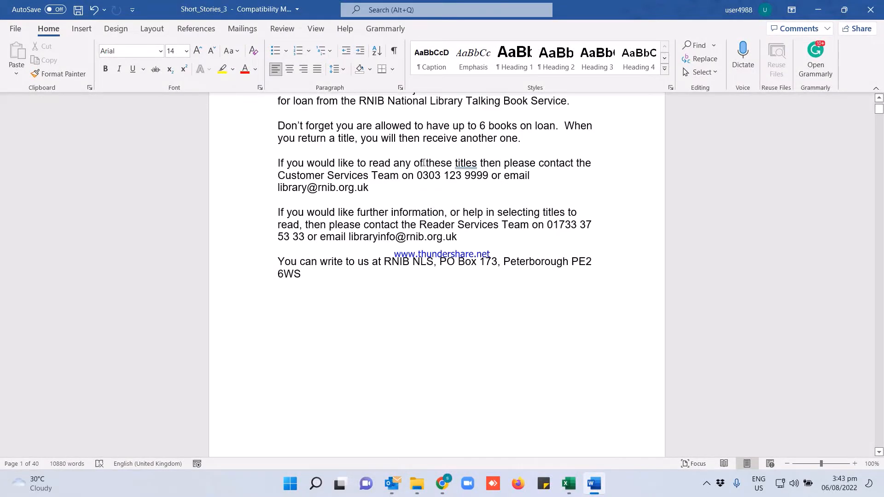
pyautogui.scroll(5, 469, 208)
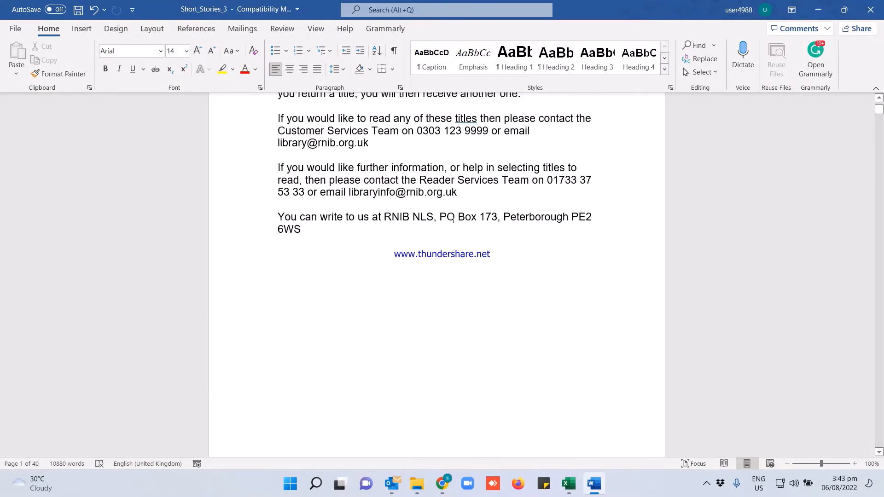
pyautogui.scroll(-6, 455, 330)
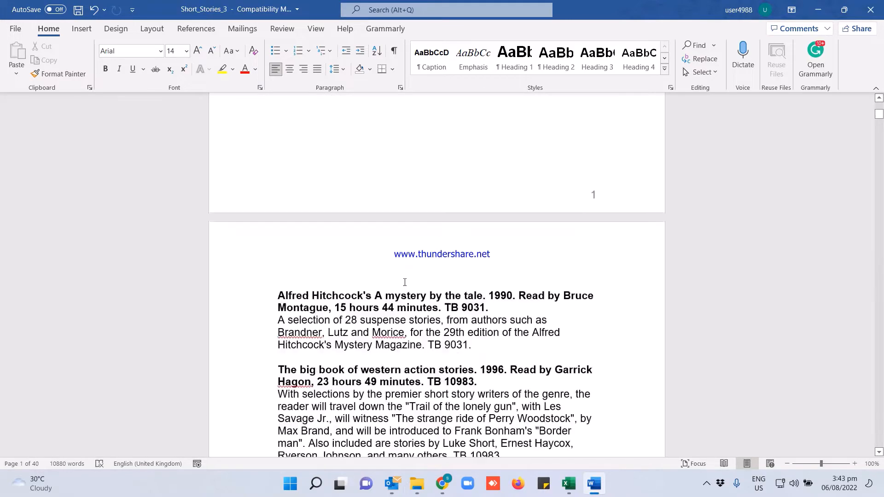
pyautogui.scroll(-7, 521, 342)
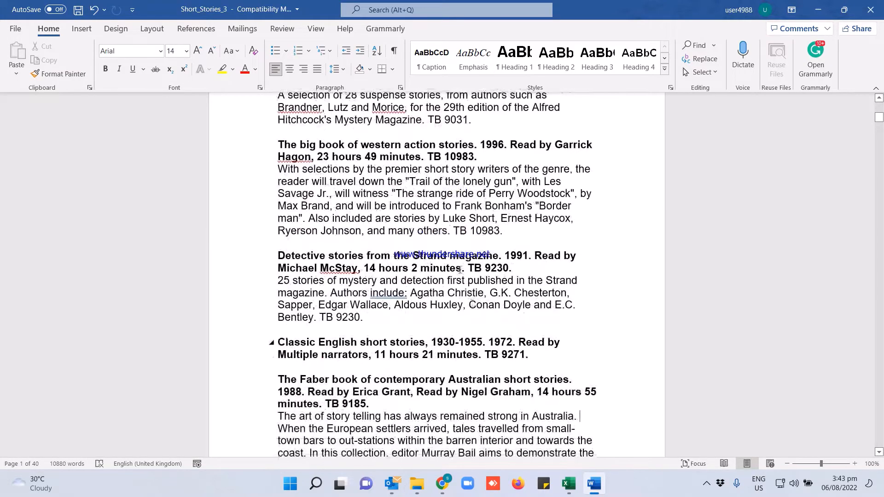
pyautogui.scroll(-3, 522, 287)
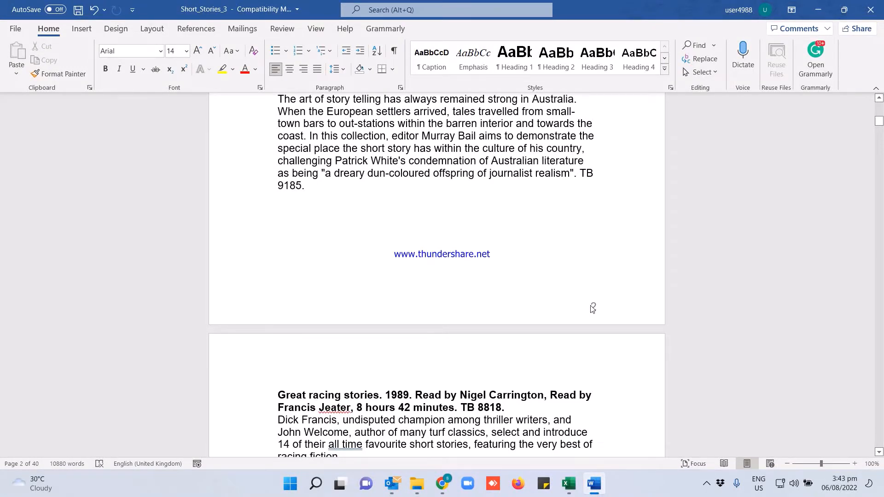
pyautogui.scroll(-10, 593, 309)
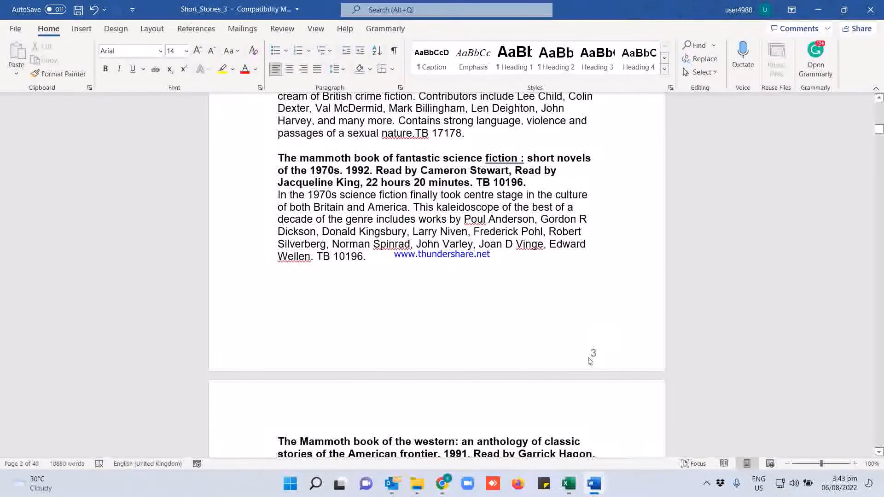
pyautogui.click(592, 357)
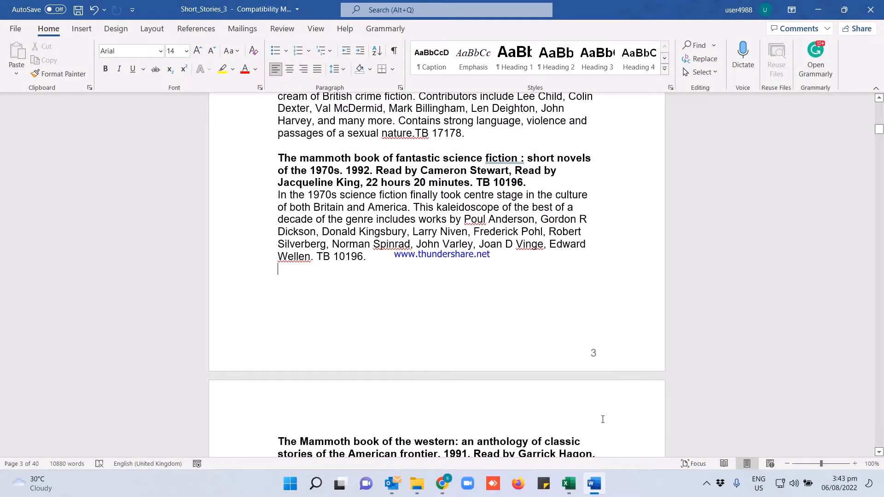
pyautogui.scroll(20, 603, 419)
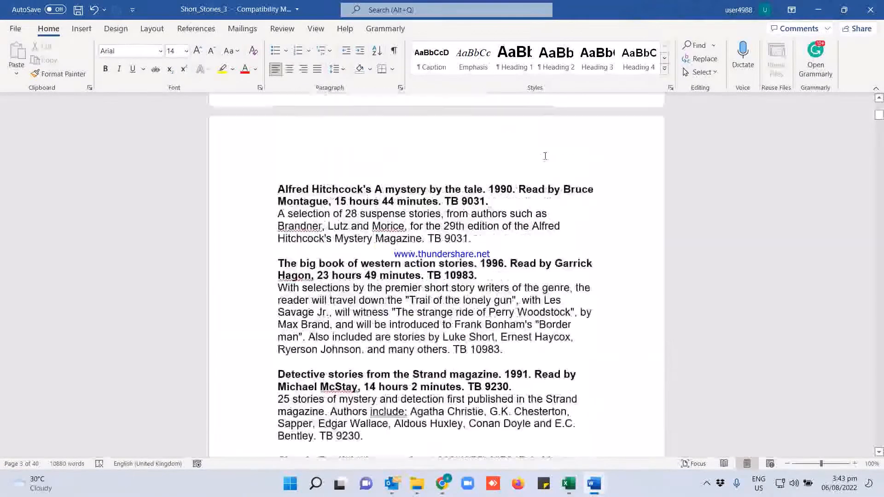
pyautogui.scroll(3, 545, 157)
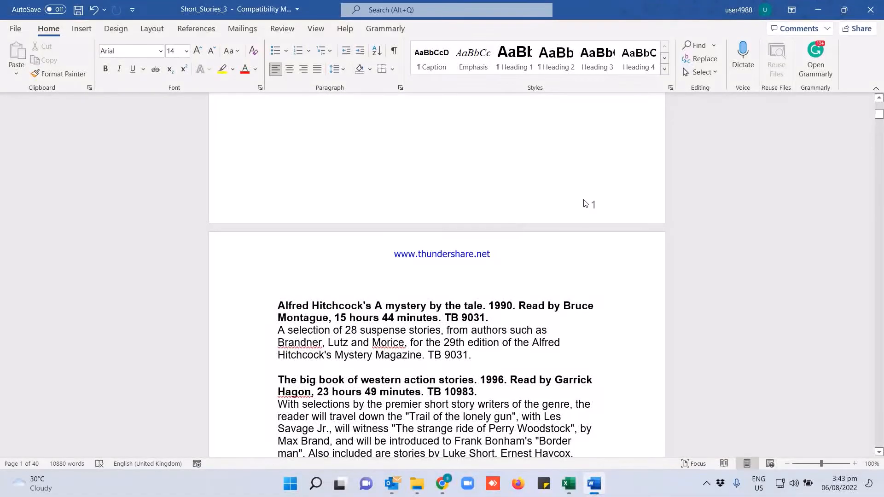
# - Open the page number format settings and look through the available number formats, keeping 1, 2, 3
pyautogui.scroll(-6, 577, 325)
pyautogui.scroll(5, 549, 291)
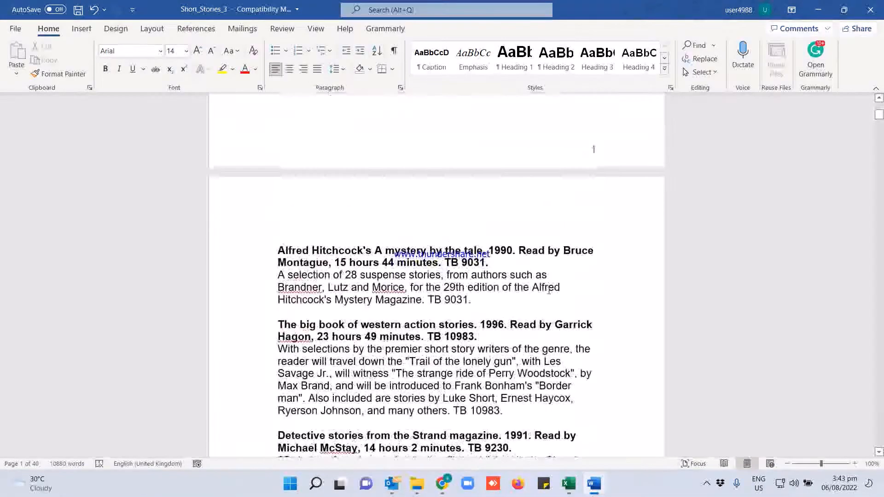
pyautogui.scroll(10, 549, 291)
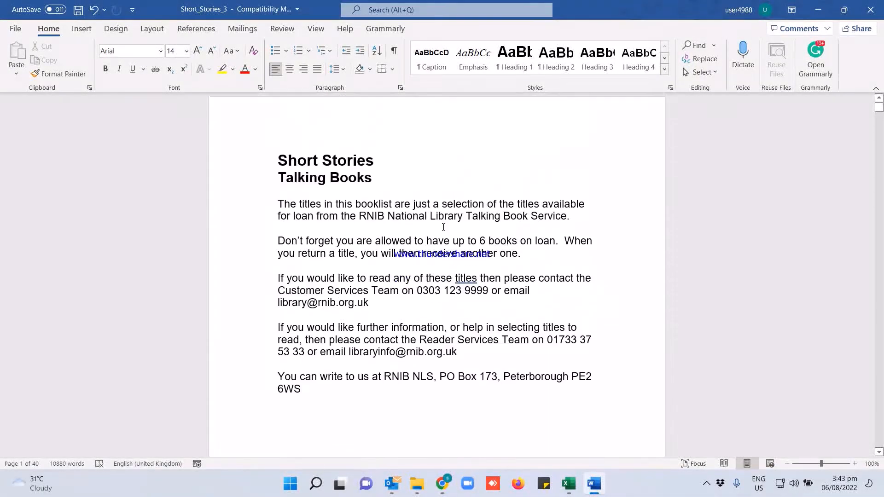
pyautogui.scroll(1, 443, 227)
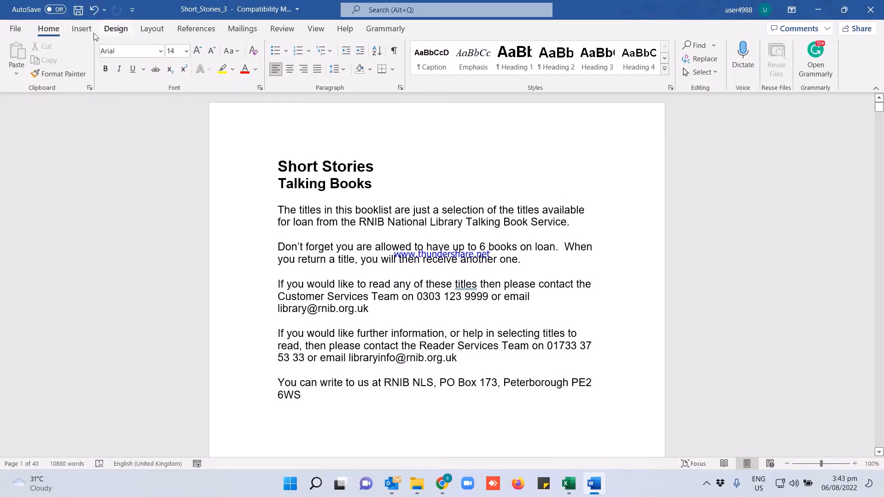
pyautogui.click(81, 28)
pyautogui.click(588, 74)
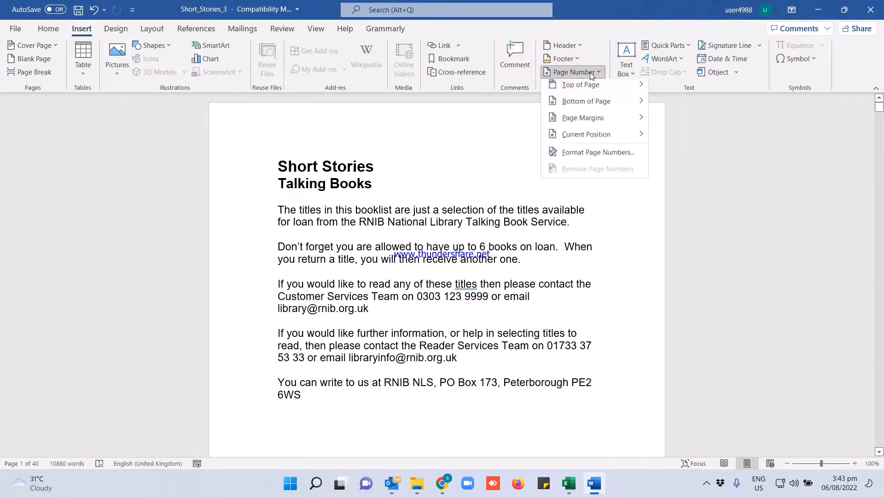
pyautogui.click(611, 155)
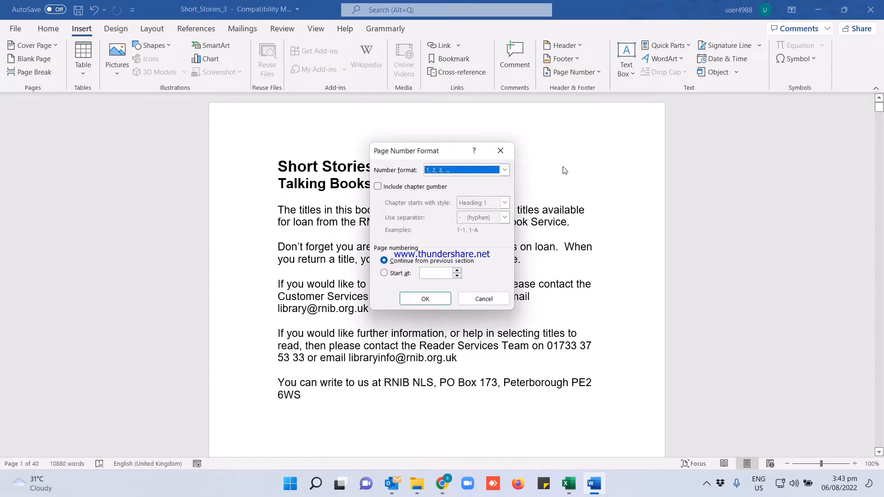
pyautogui.click(505, 170)
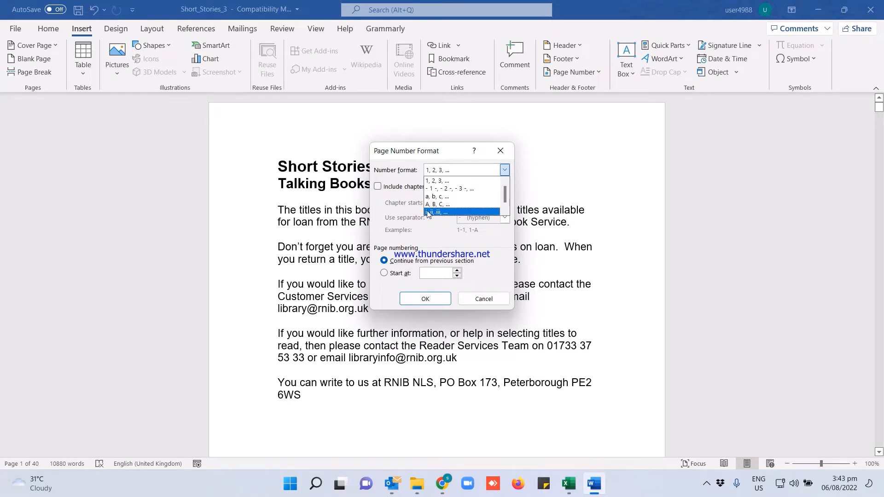
pyautogui.scroll(-1, 479, 207)
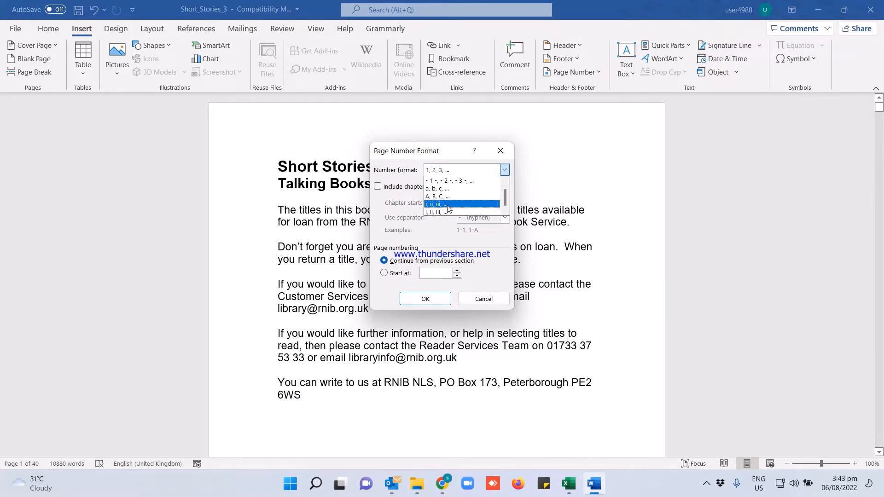
pyautogui.click(491, 266)
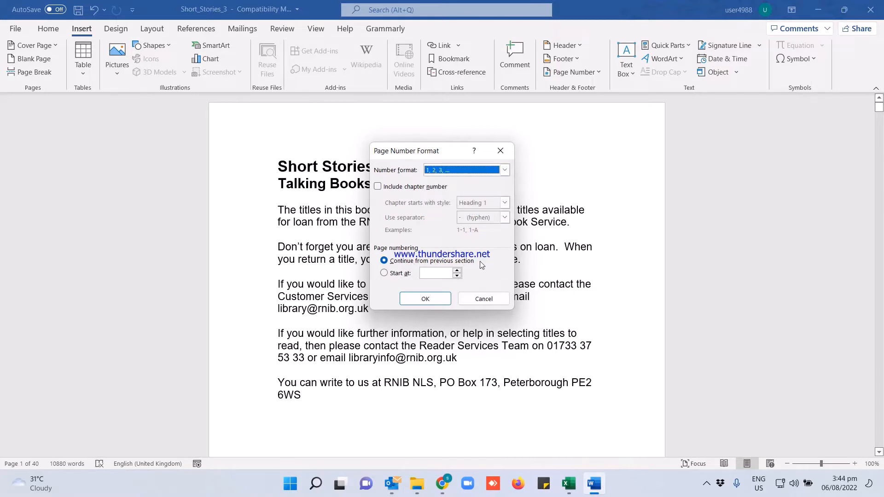
# - Set the document's page numbering to start at 3
pyautogui.click(391, 274)
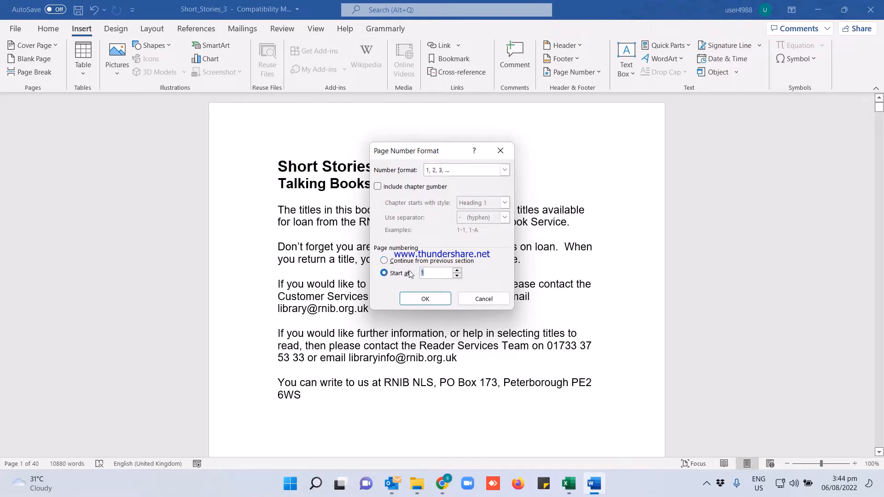
pyautogui.write('2')
pyautogui.click(440, 300)
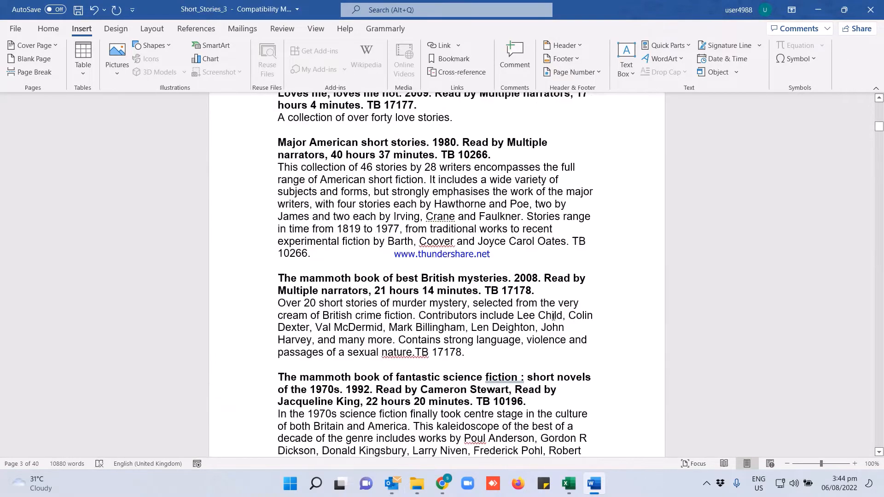
# - Examine the page numbers in the footers of the first two pages
pyautogui.scroll(15, 554, 316)
pyautogui.moveTo(881, 119); pyautogui.dragTo(882, 96)
pyautogui.scroll(-10, 626, 269)
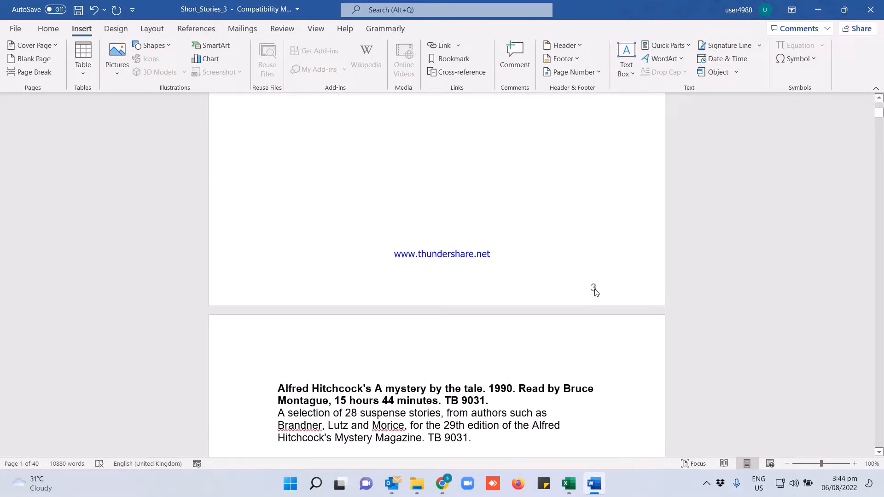
pyautogui.doubleClick(594, 287)
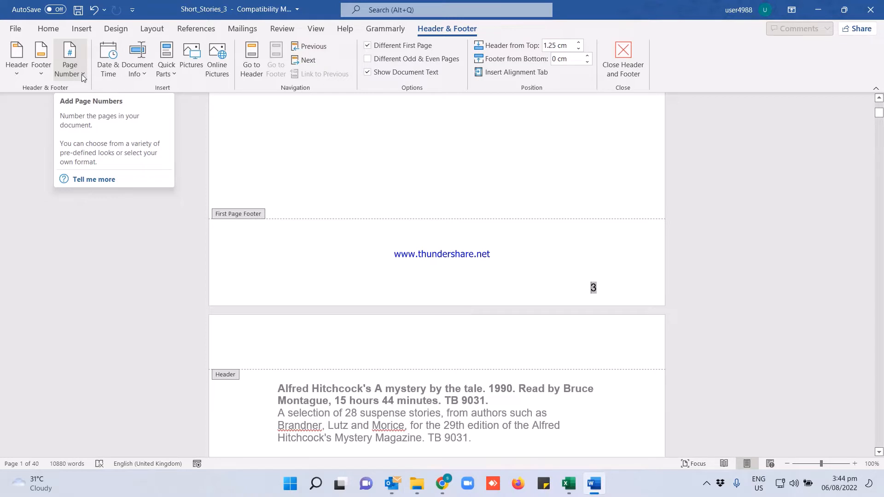
pyautogui.scroll(3, 476, 210)
pyautogui.doubleClick(466, 213)
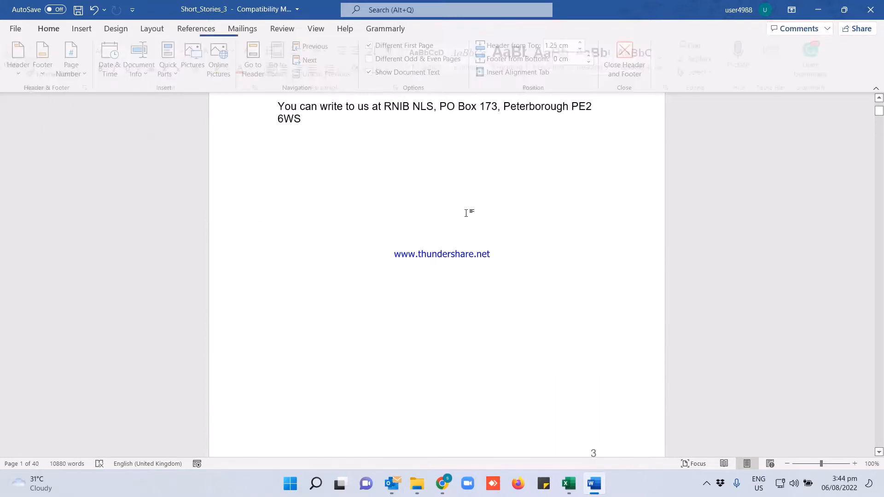
pyautogui.scroll(7, 466, 213)
pyautogui.scroll(1, 432, 156)
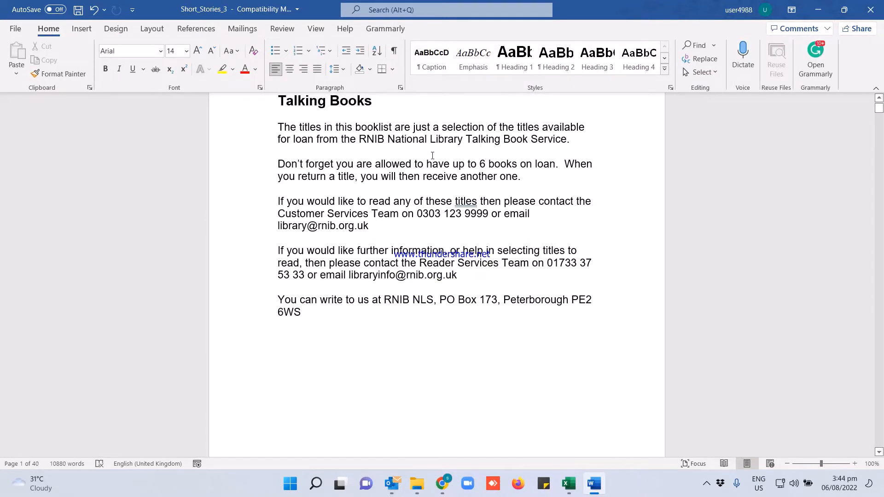
pyautogui.scroll(-8, 433, 155)
pyautogui.scroll(-20, 485, 243)
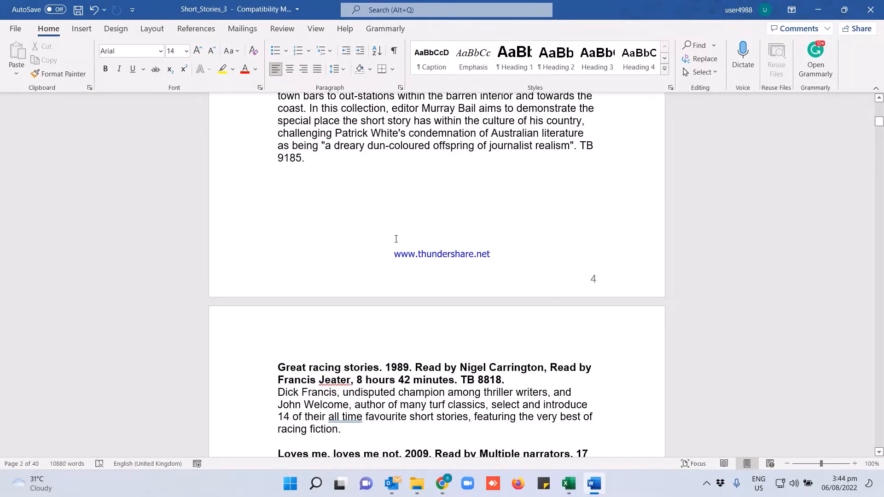
pyautogui.scroll(20, 469, 228)
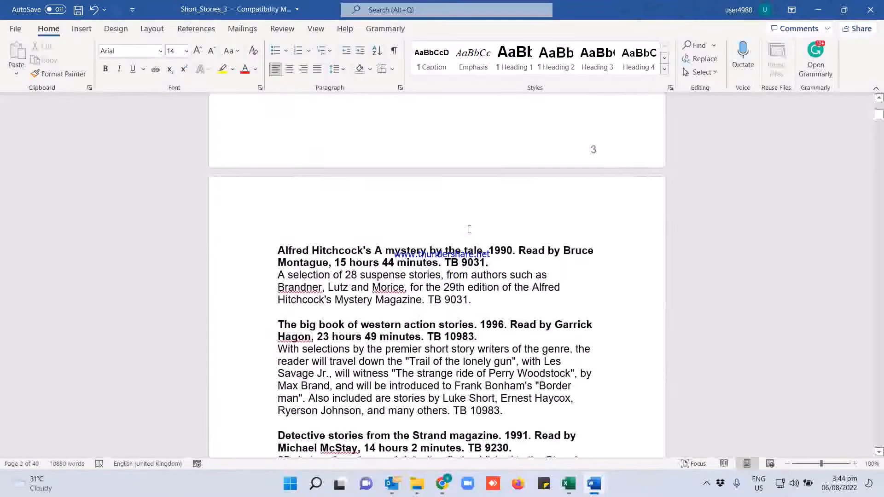
pyautogui.scroll(-5, 631, 269)
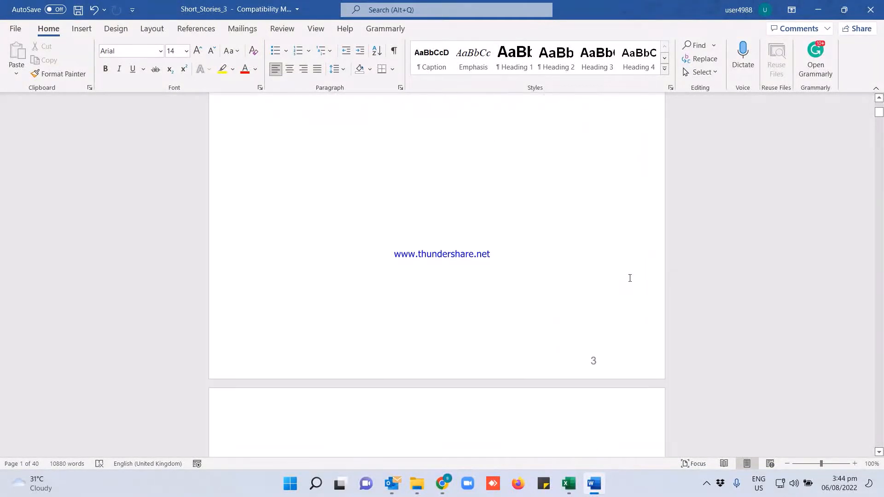
# - Set the page numbering to start at 0 from the first-page footer and return to the document body
pyautogui.doubleClick(593, 315)
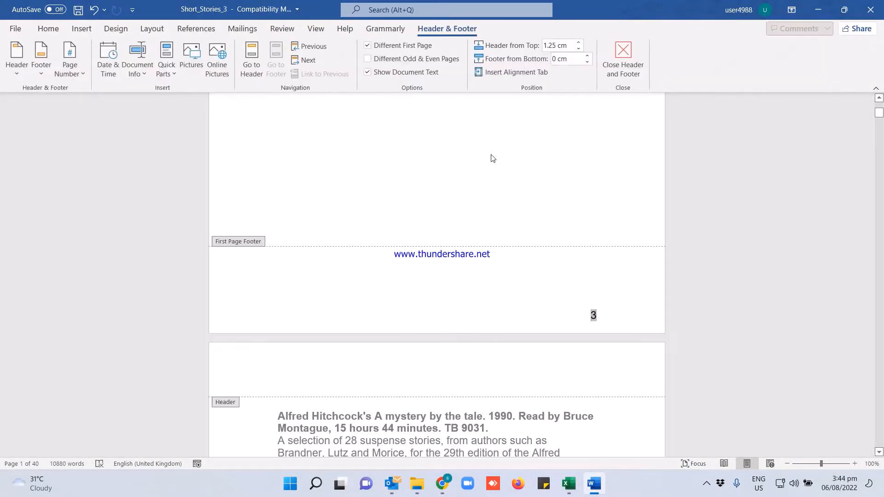
pyautogui.click(57, 30)
pyautogui.click(82, 30)
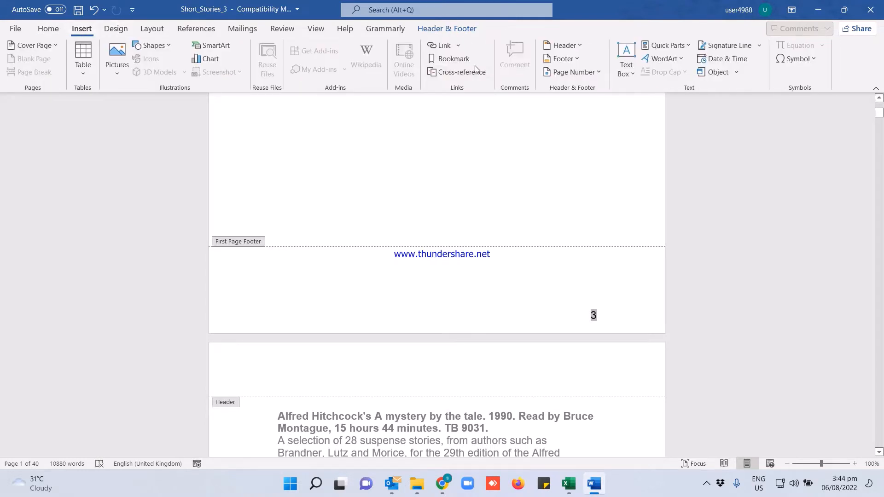
pyautogui.click(595, 72)
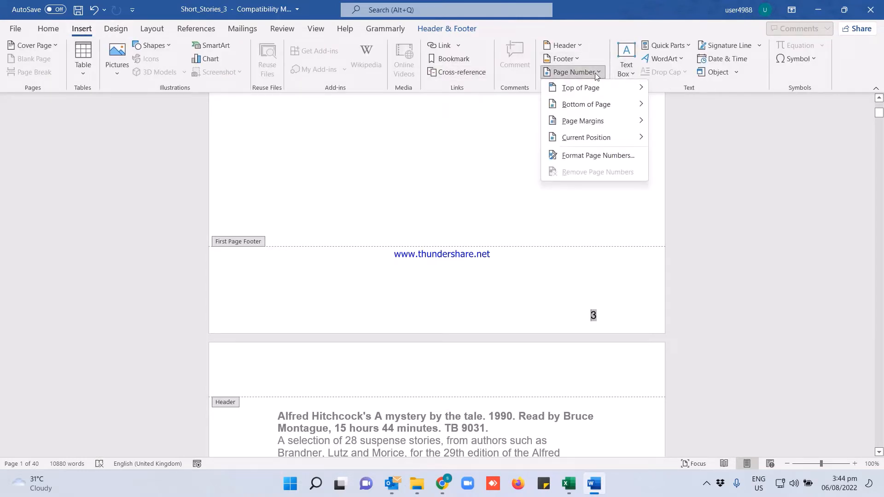
pyautogui.click(612, 155)
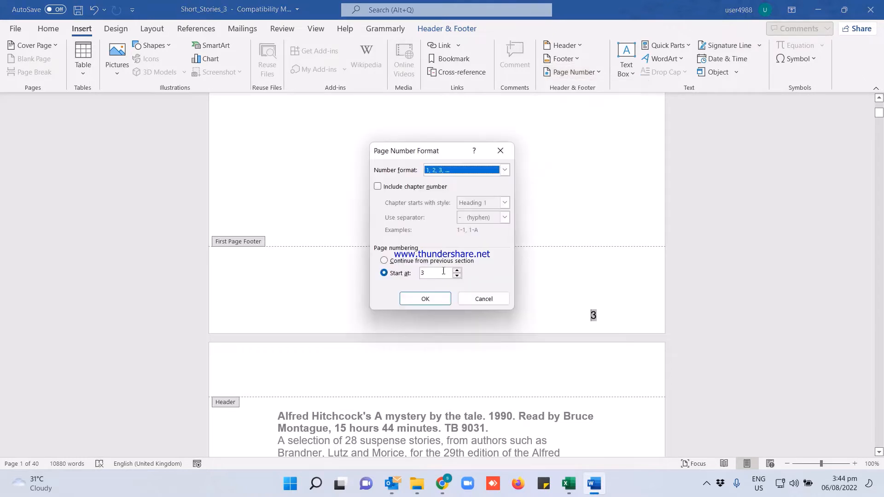
pyautogui.click(391, 274)
pyautogui.write('0')
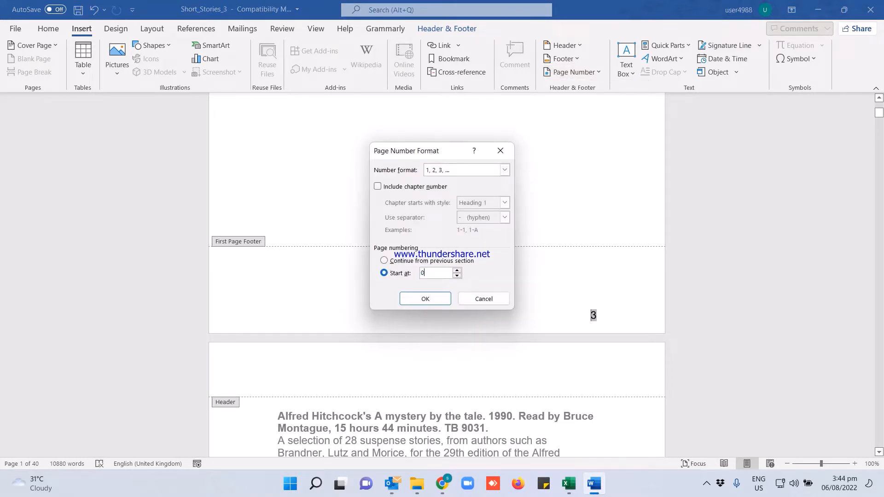
pyautogui.click(427, 299)
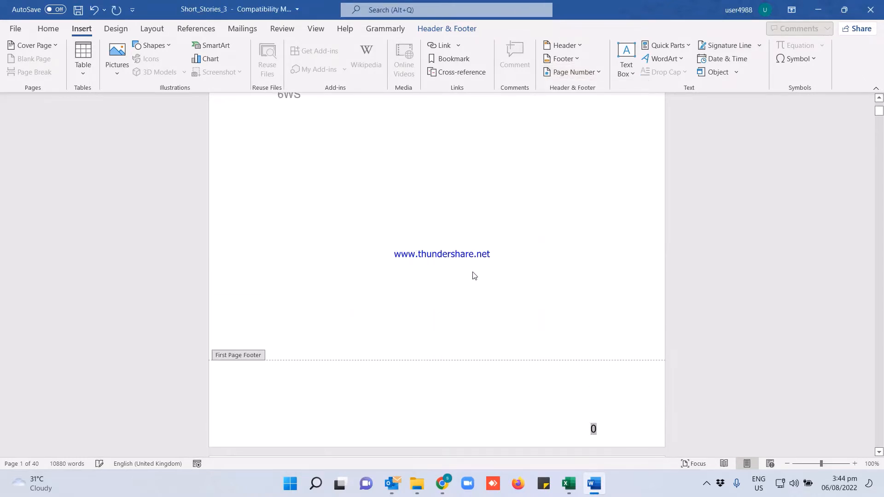
pyautogui.doubleClick(515, 251)
# - Check how the footer page numbers run from the first page to the second
pyautogui.scroll(-10, 538, 298)
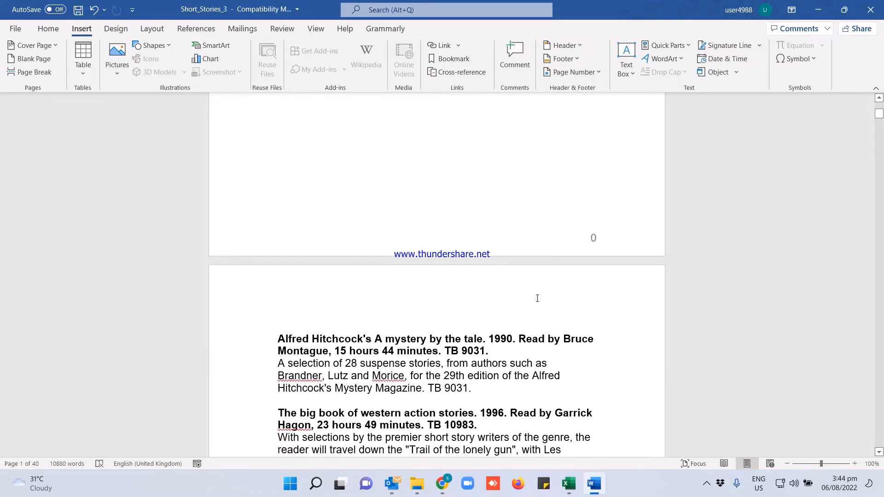
pyautogui.scroll(-5, 538, 299)
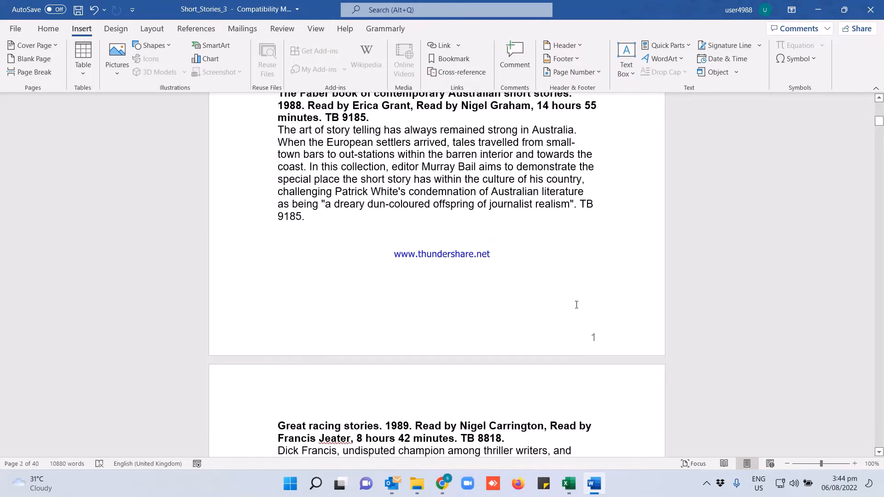
pyautogui.scroll(-5, 576, 304)
pyautogui.scroll(-20, 582, 337)
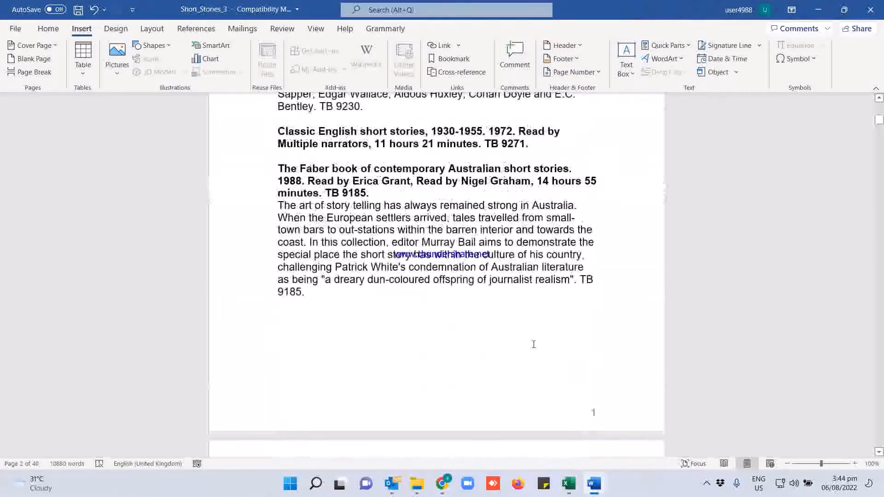
pyautogui.scroll(7, 533, 346)
pyautogui.scroll(10, 345, 248)
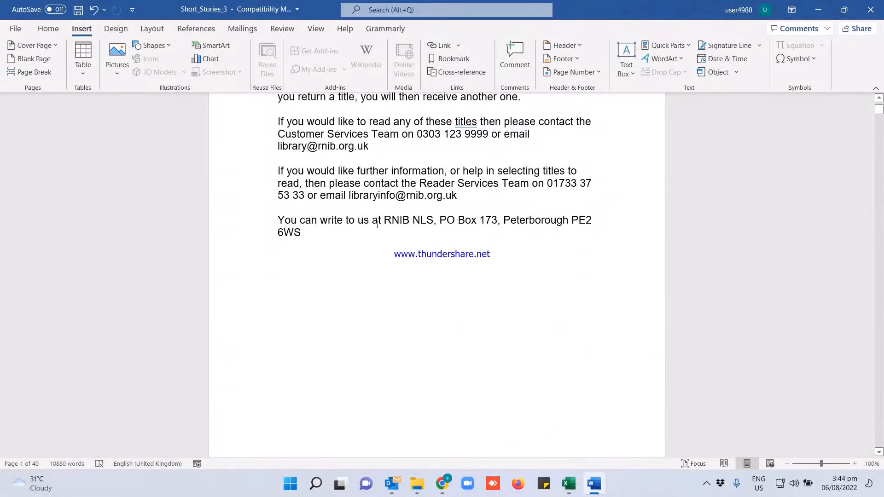
pyautogui.scroll(4, 377, 225)
pyautogui.scroll(-10, 300, 239)
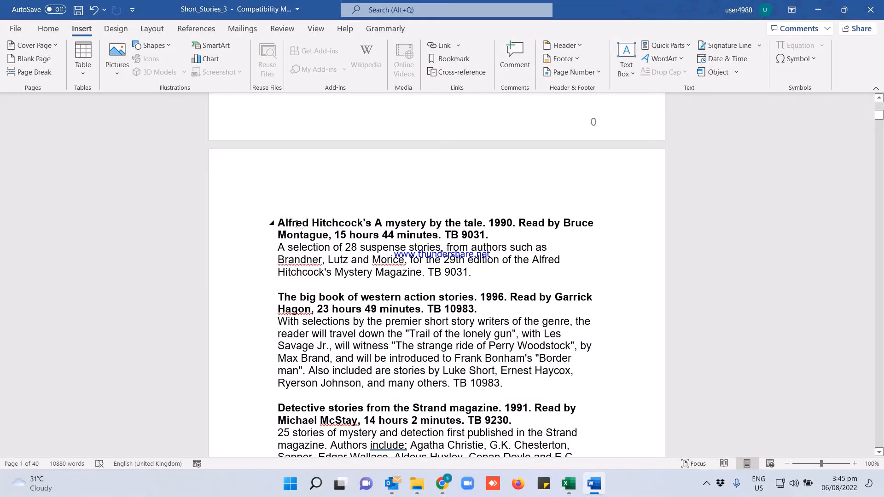
pyautogui.scroll(2, 399, 218)
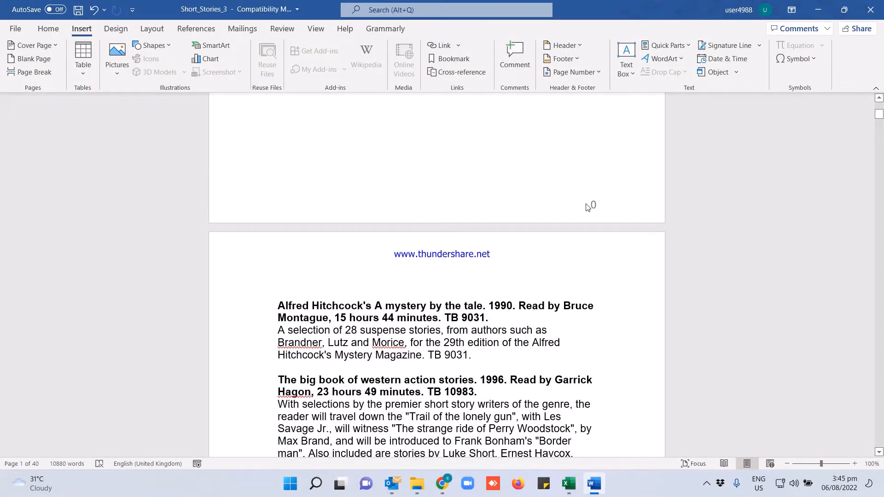
pyautogui.scroll(5, 515, 212)
pyautogui.scroll(-5, 438, 221)
# - Open the first-page footer and turn off the Different First Page option
pyautogui.doubleClick(595, 208)
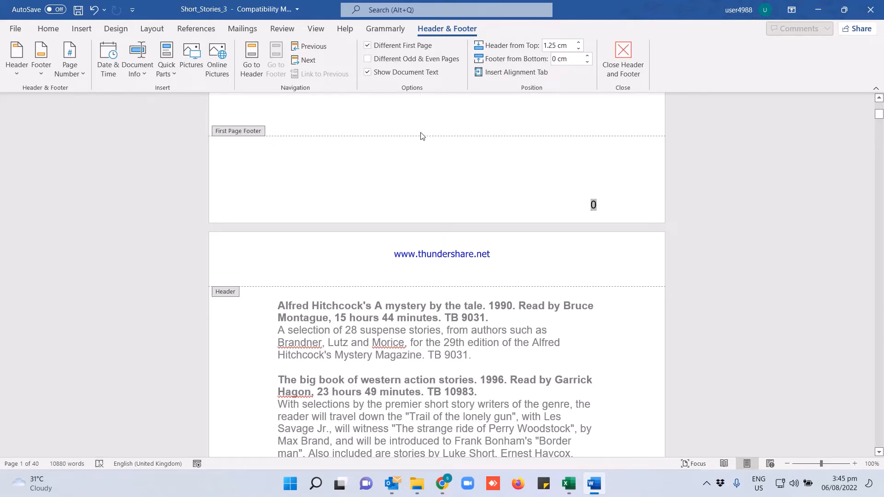
pyautogui.click(68, 77)
pyautogui.click(602, 208)
pyautogui.moveTo(601, 207); pyautogui.dragTo(561, 197)
pyautogui.click(68, 73)
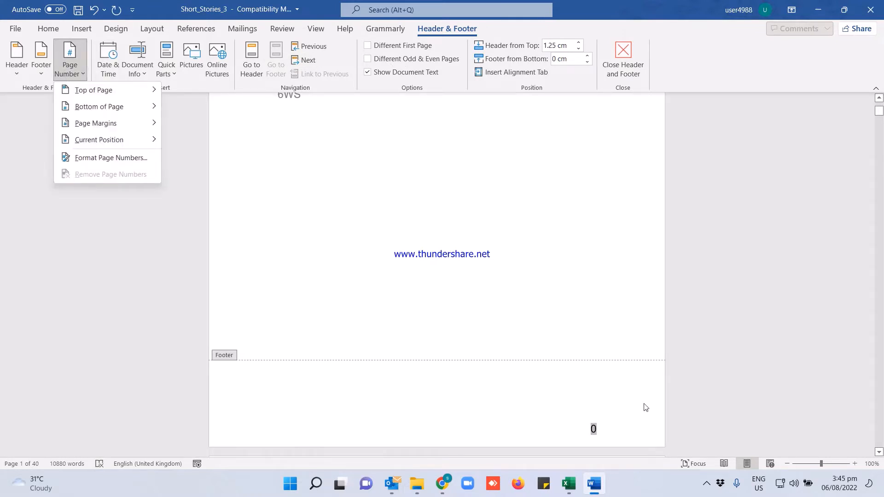
pyautogui.press('Escape')
# - Delete the page number from the page 1 footer, return to the document body and check the following pages
pyautogui.click(598, 428)
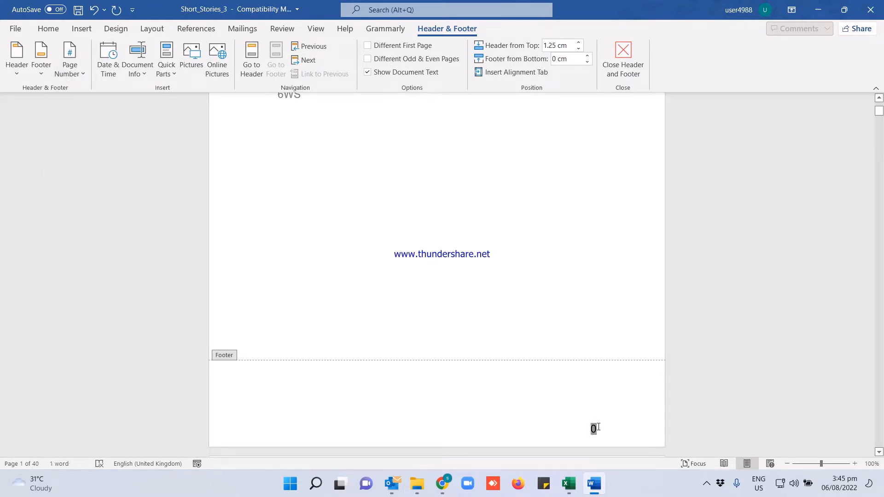
pyautogui.press('BackSpace')
pyautogui.scroll(-7, 599, 427)
pyautogui.doubleClick(783, 296)
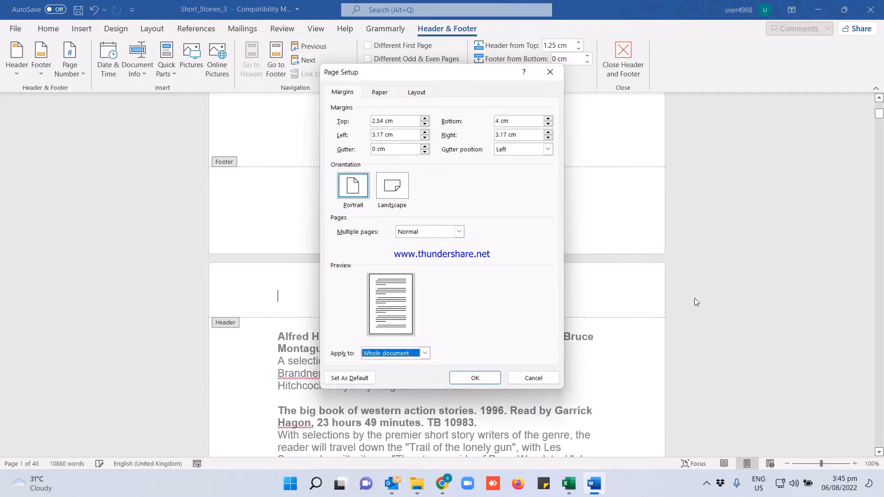
pyautogui.click(551, 376)
pyautogui.doubleClick(596, 165)
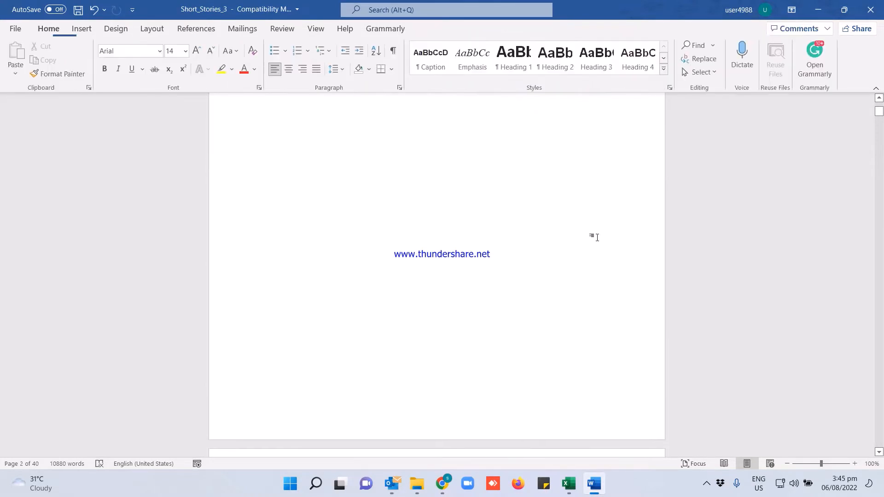
pyautogui.scroll(-7, 598, 256)
pyautogui.scroll(-20, 598, 261)
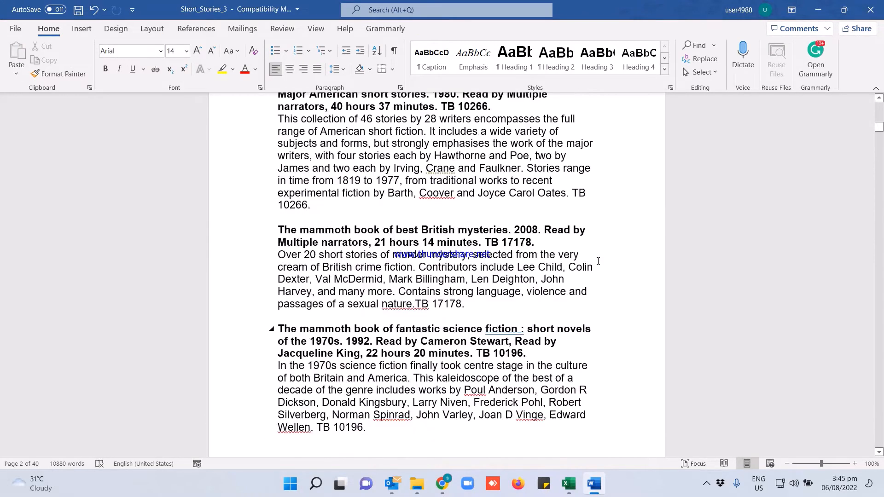
# - Show the formatting marks and delete the page break after the last paragraph on page 1
pyautogui.scroll(5, 598, 261)
pyautogui.scroll(15, 599, 261)
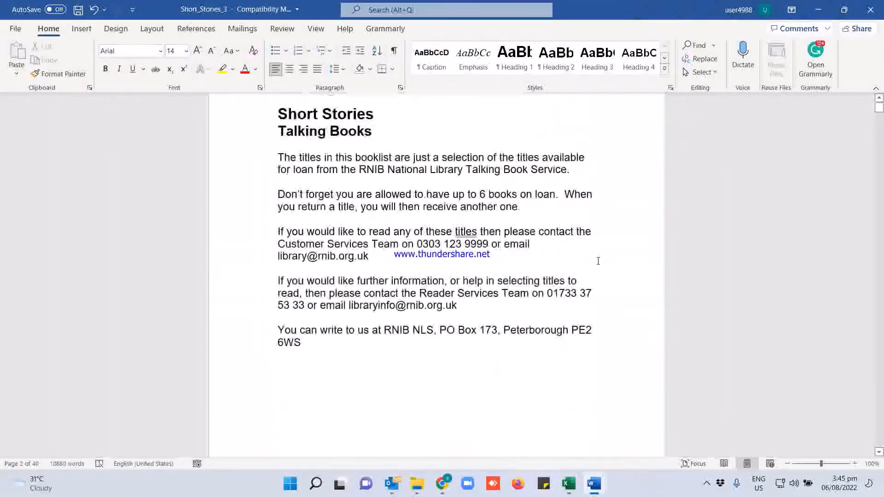
pyautogui.scroll(-1, 598, 261)
pyautogui.scroll(1, 598, 261)
pyautogui.click(380, 254)
pyautogui.scroll(3, 327, 228)
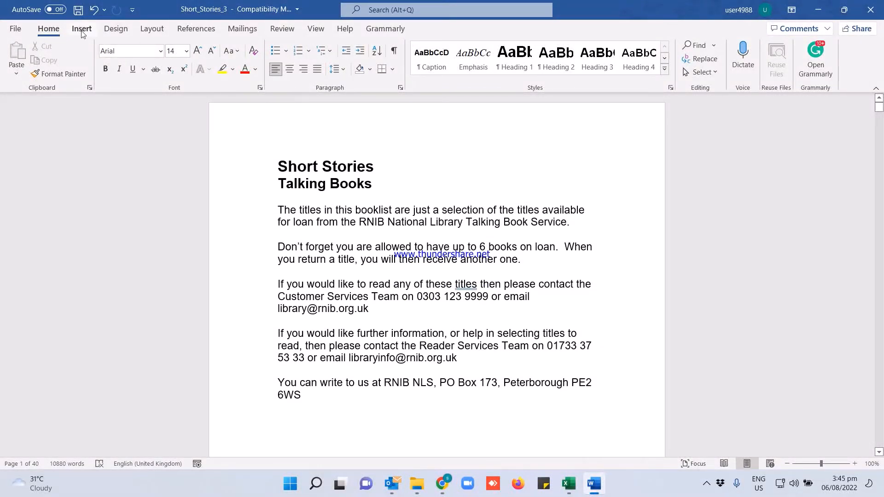
pyautogui.click(392, 53)
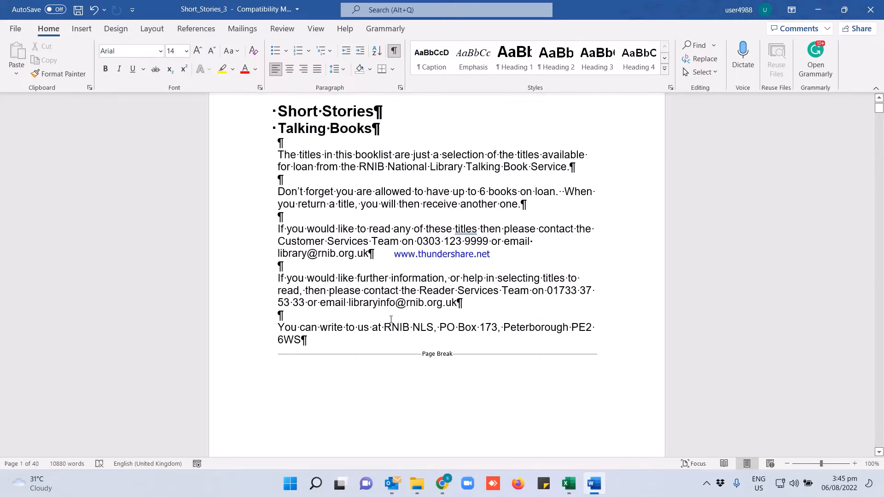
pyautogui.scroll(-4, 405, 295)
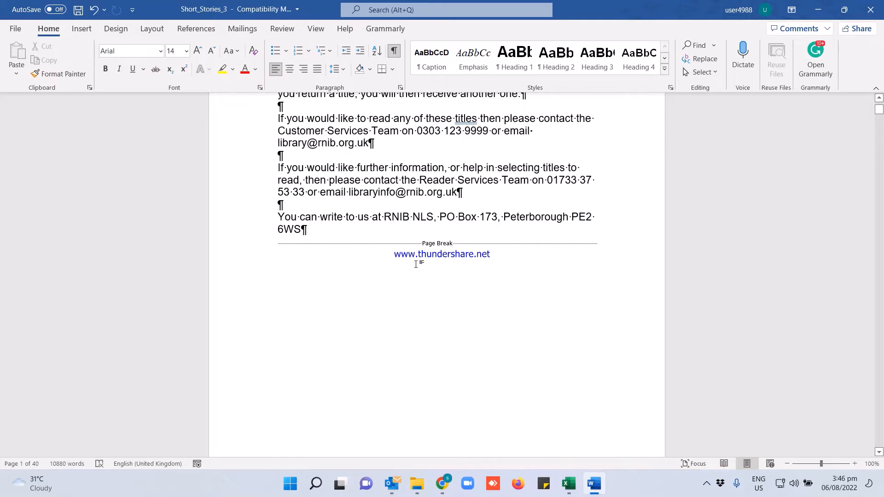
pyautogui.doubleClick(446, 246)
pyautogui.press('Delete')
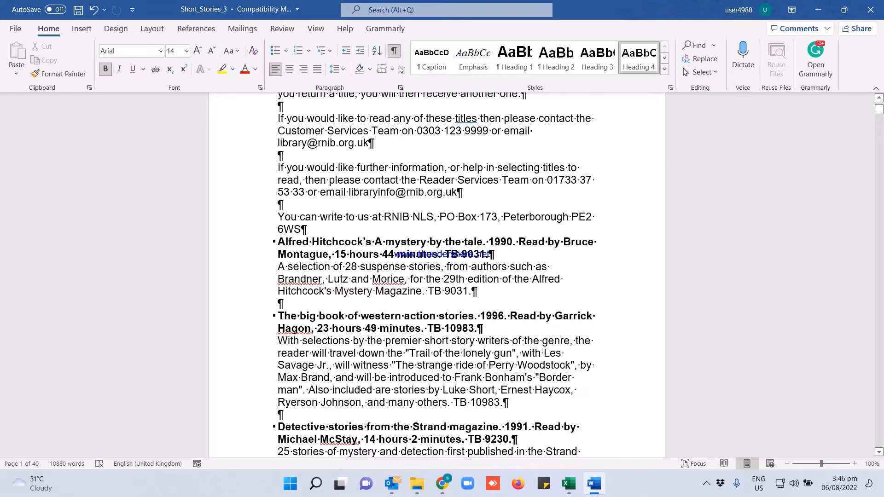
# - Insert a Next Page section break before the Alfred Hitchcock entry, right after the postal address paragraph
pyautogui.click(147, 29)
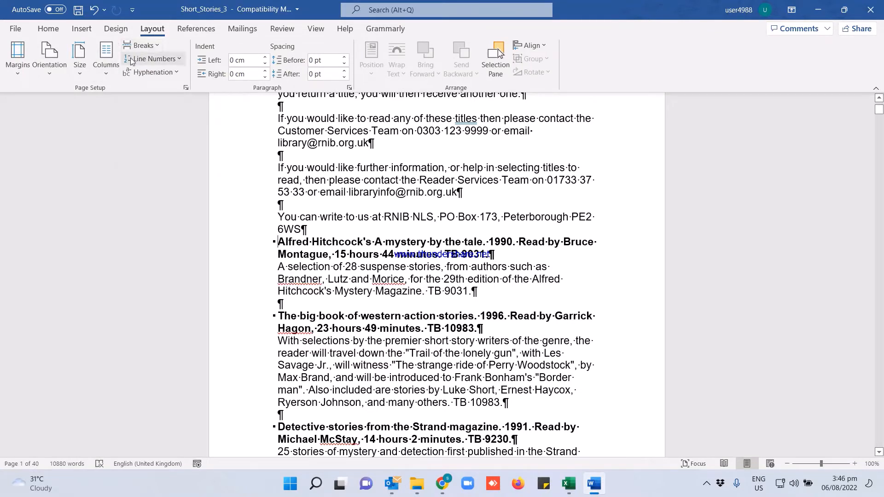
pyautogui.click(158, 46)
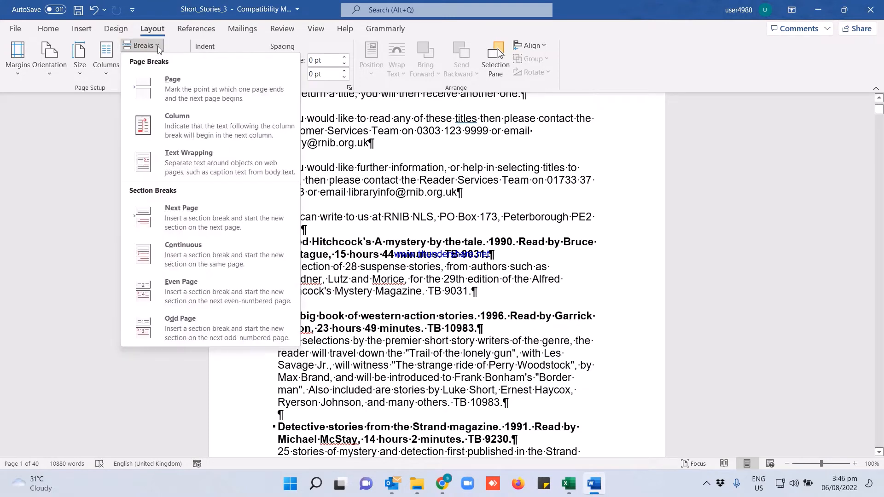
pyautogui.click(225, 214)
pyautogui.scroll(-3, 364, 256)
pyautogui.scroll(6, 364, 255)
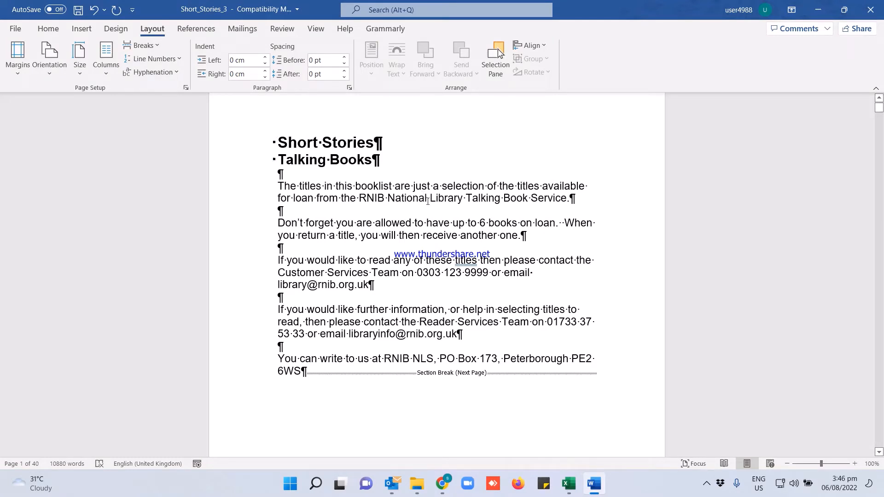
# - Insert a Next Page section break at the end of page 4, on the empty paragraph after the Nobel crimes entry
pyautogui.scroll(-15, 431, 207)
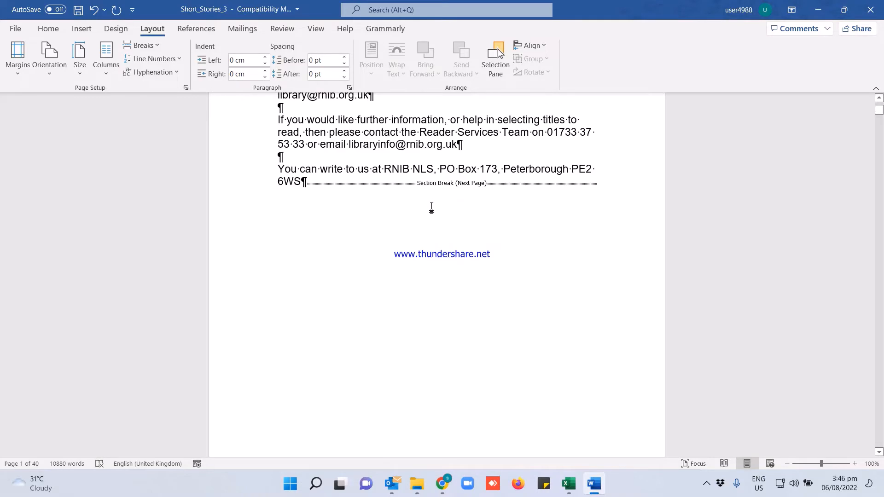
pyautogui.scroll(-13, 384, 303)
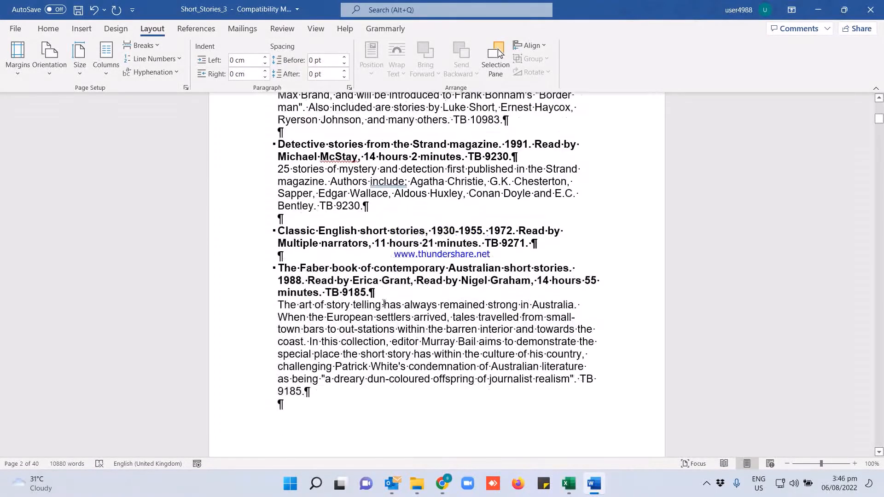
pyautogui.scroll(-5, 345, 269)
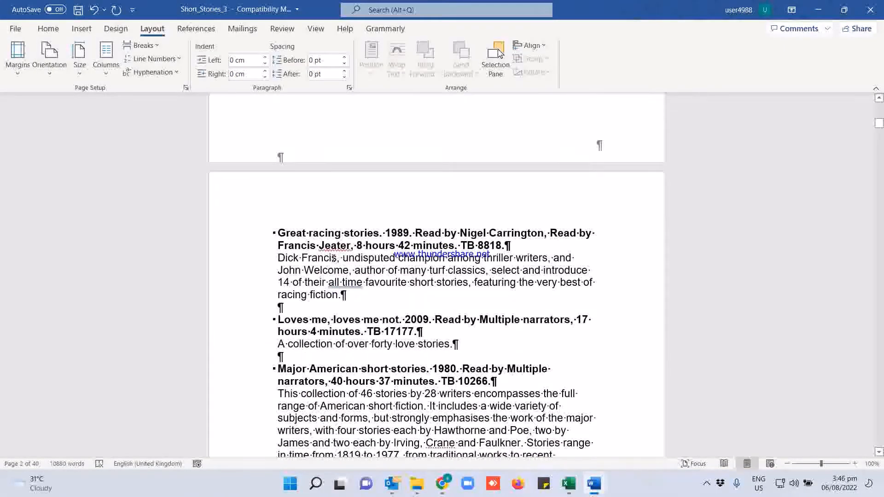
pyautogui.scroll(-5, 344, 268)
pyautogui.scroll(7, 302, 230)
pyautogui.scroll(-10, 302, 244)
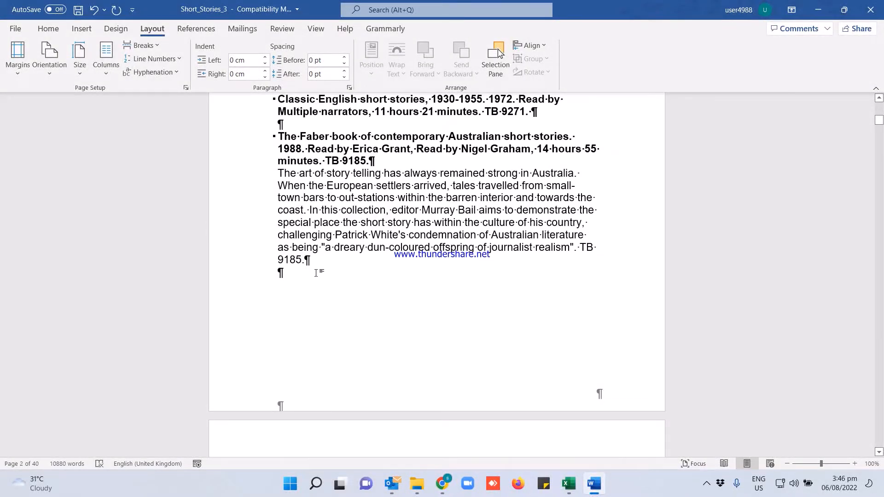
pyautogui.scroll(-10, 308, 276)
pyautogui.scroll(-20, 315, 287)
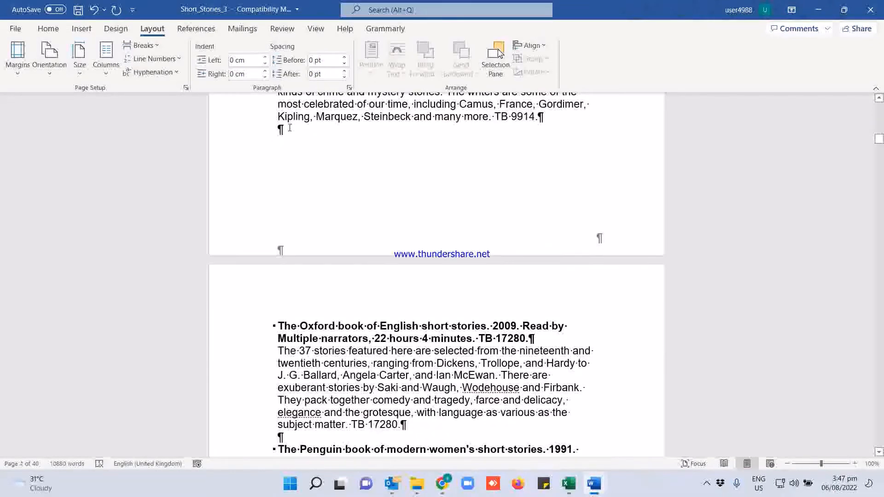
pyautogui.click(305, 155)
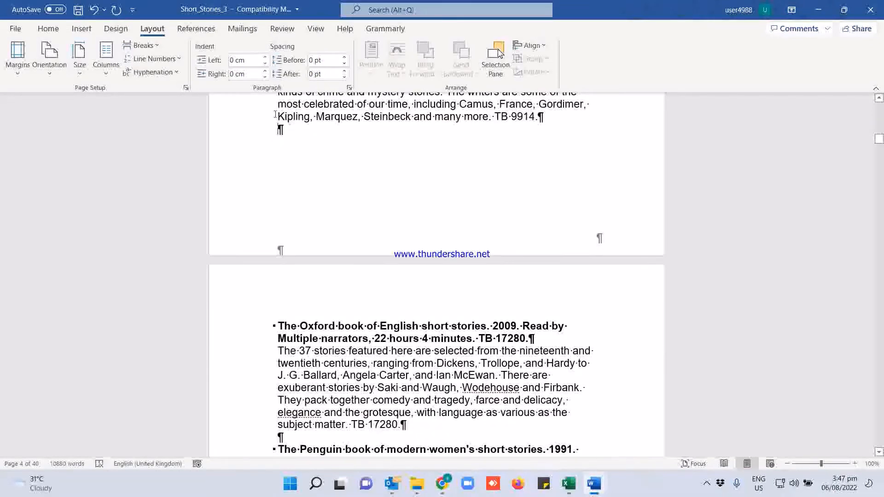
pyautogui.click(155, 47)
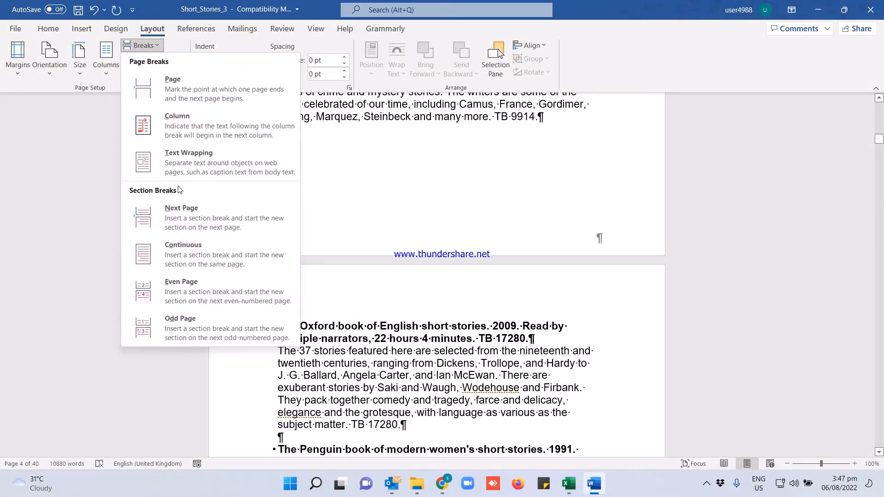
pyautogui.click(183, 215)
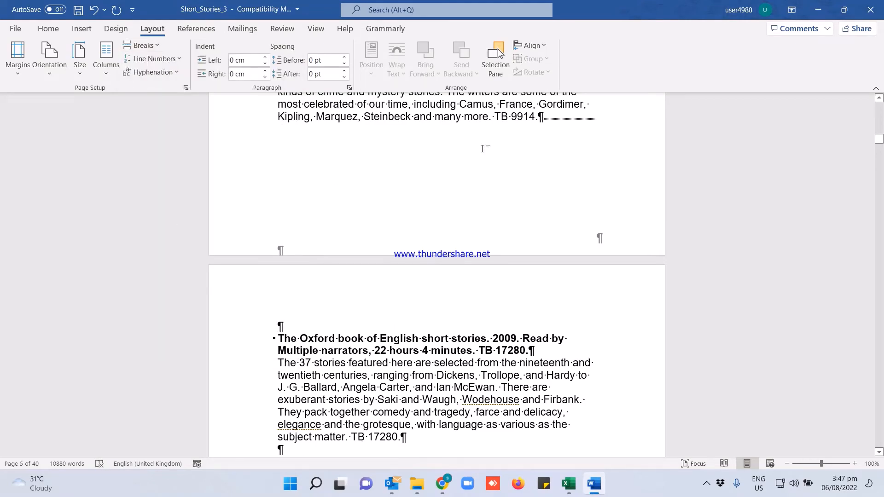
# - Check the pages around the new section break and go back through the document to page 1
pyautogui.scroll(-9, 502, 173)
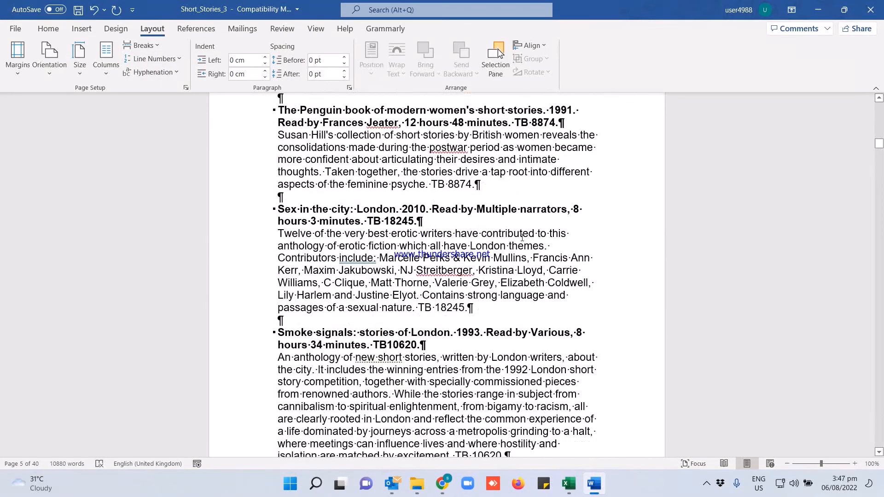
pyautogui.scroll(6, 522, 238)
pyautogui.scroll(6, 522, 238)
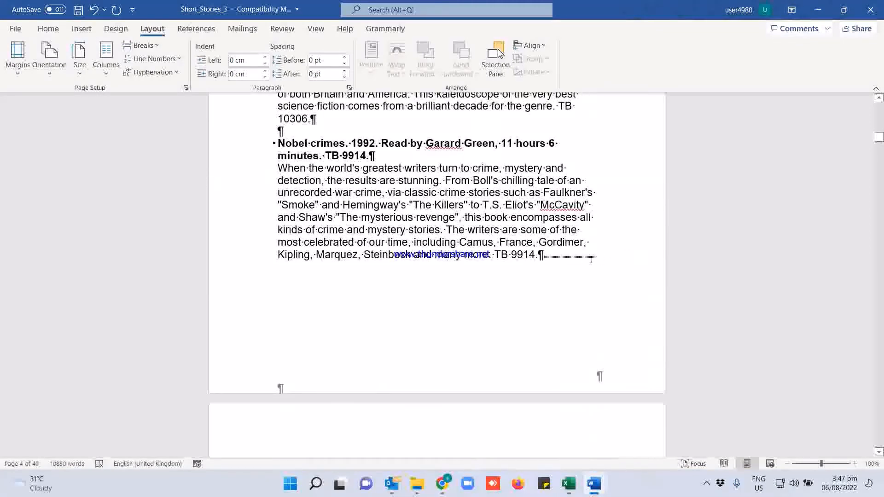
pyautogui.scroll(15, 262, 225)
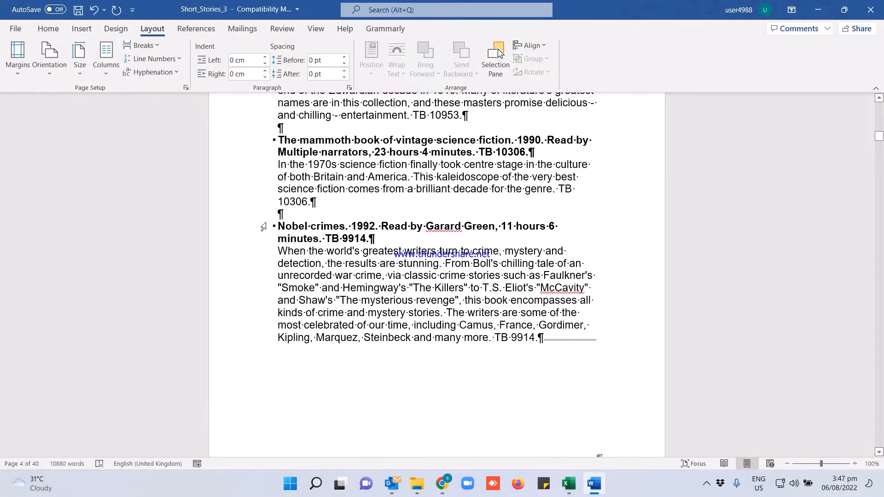
pyautogui.scroll(2, 167, 189)
pyautogui.click(47, 29)
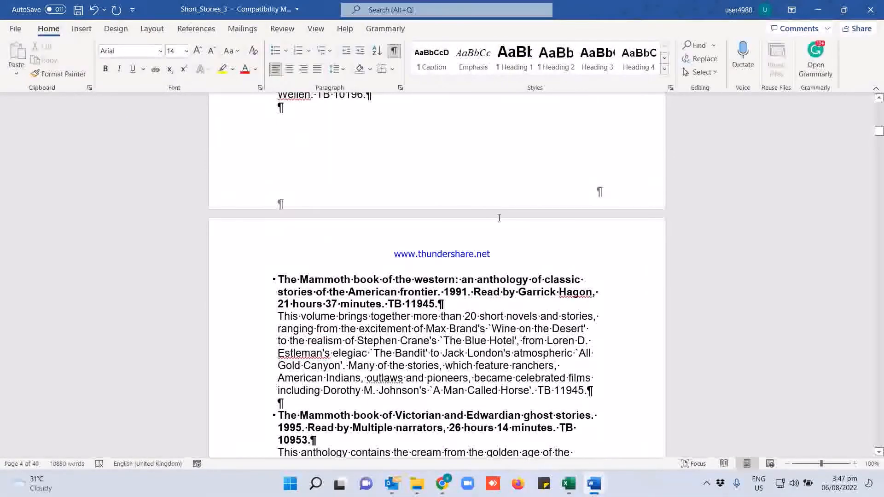
pyautogui.scroll(10, 499, 218)
pyautogui.scroll(20, 499, 218)
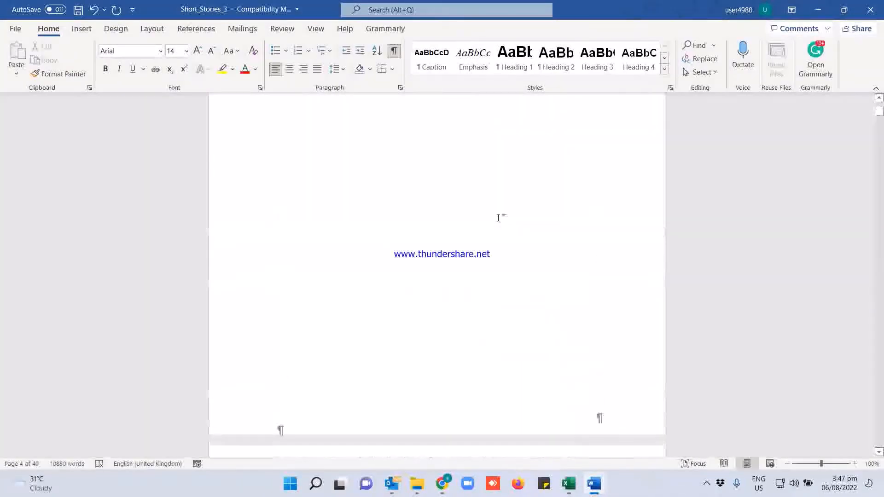
pyautogui.scroll(2, 499, 218)
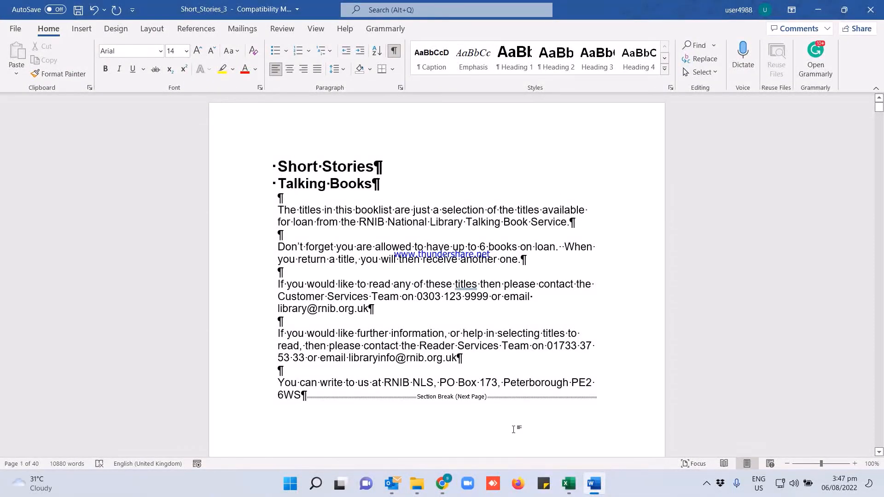
pyautogui.doubleClick(514, 431)
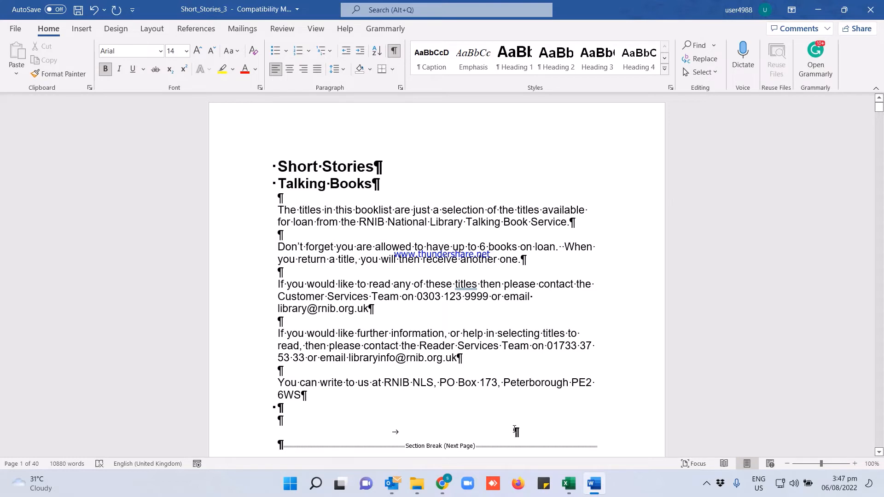
pyautogui.press('BackSpace')
pyautogui.hotkey('ctrl', 'z')
pyautogui.hotkey('ctrl', 'z')
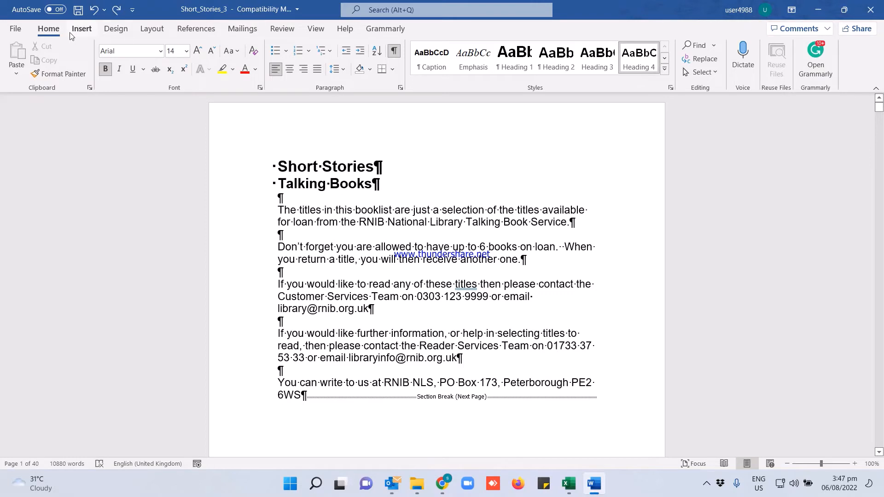
# - Hide the formatting marks and open the page 1 footer for editing
pyautogui.click(395, 51)
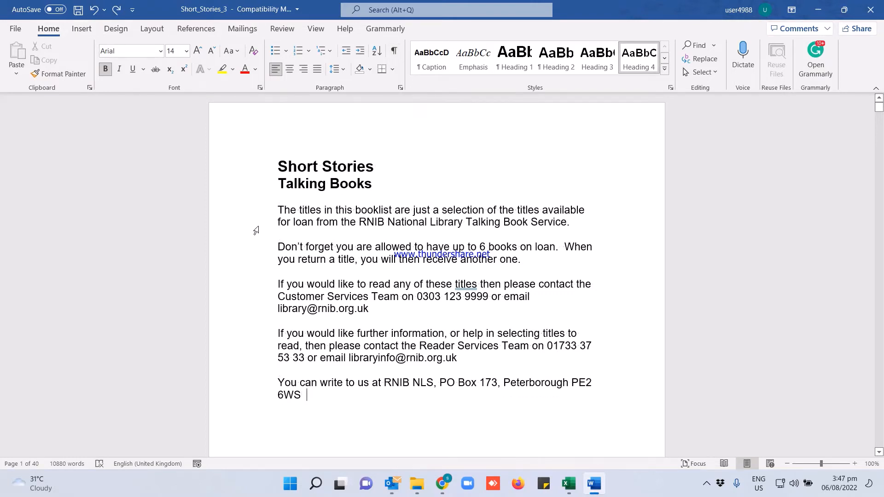
pyautogui.scroll(-8, 494, 311)
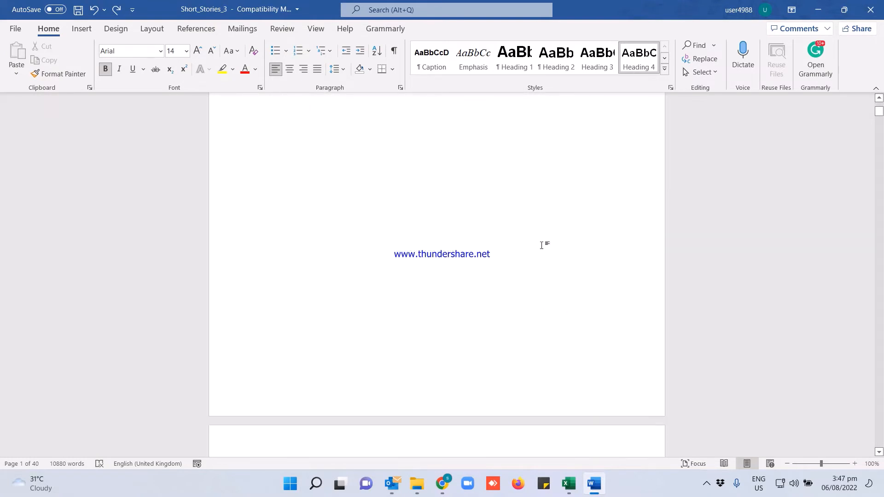
pyautogui.doubleClick(516, 362)
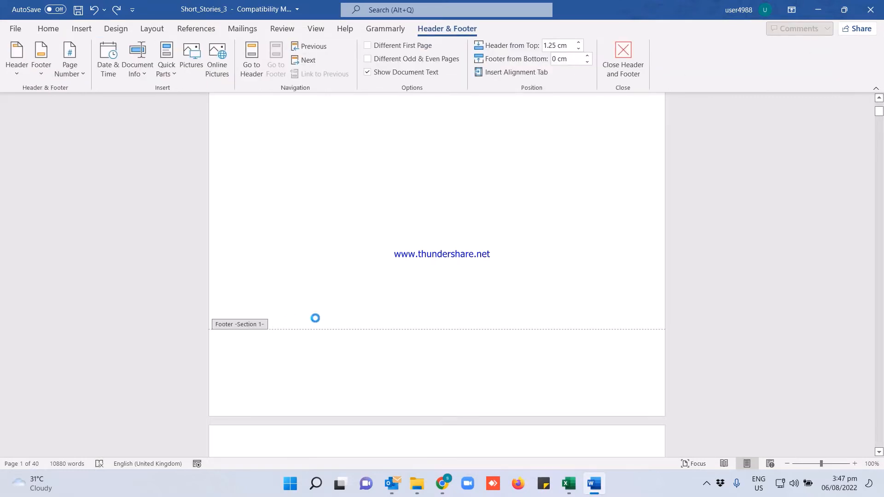
# - Examine the header and footer section labels from page 1 through the start of section 3, and return to the document body
pyautogui.scroll(5, 312, 322)
pyautogui.scroll(-10, 251, 306)
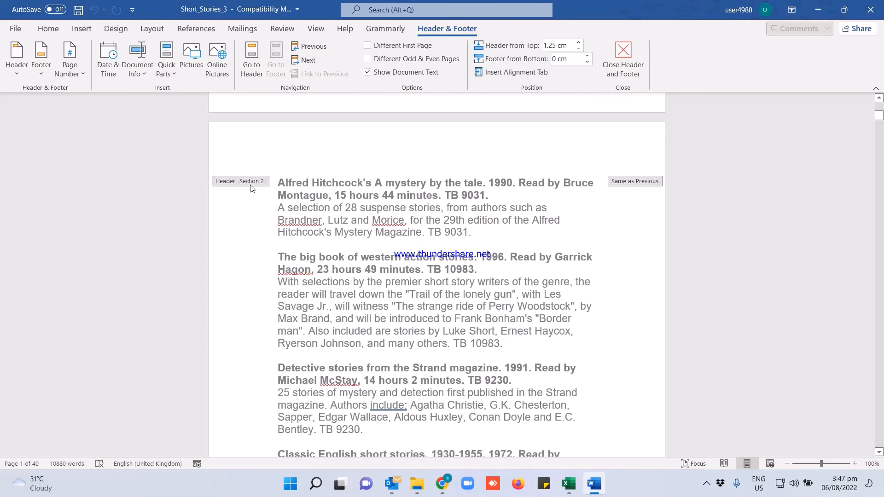
pyautogui.scroll(-5, 337, 202)
pyautogui.scroll(-12, 336, 203)
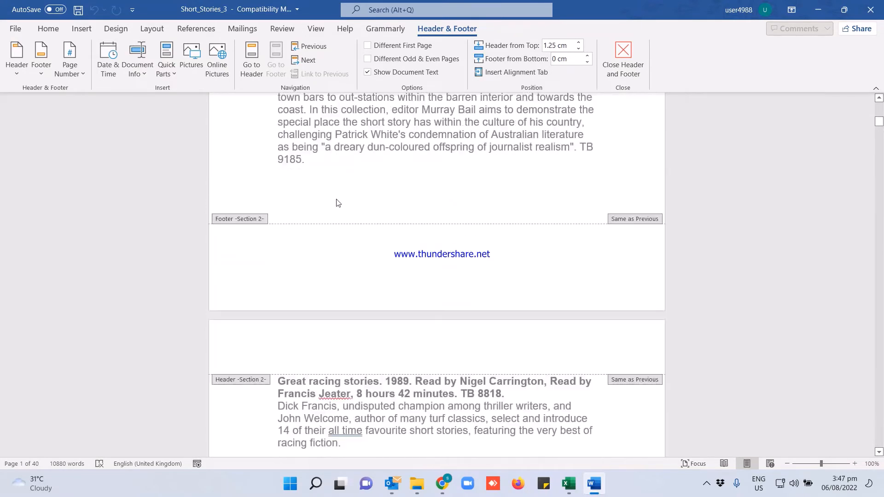
pyautogui.scroll(-12, 337, 202)
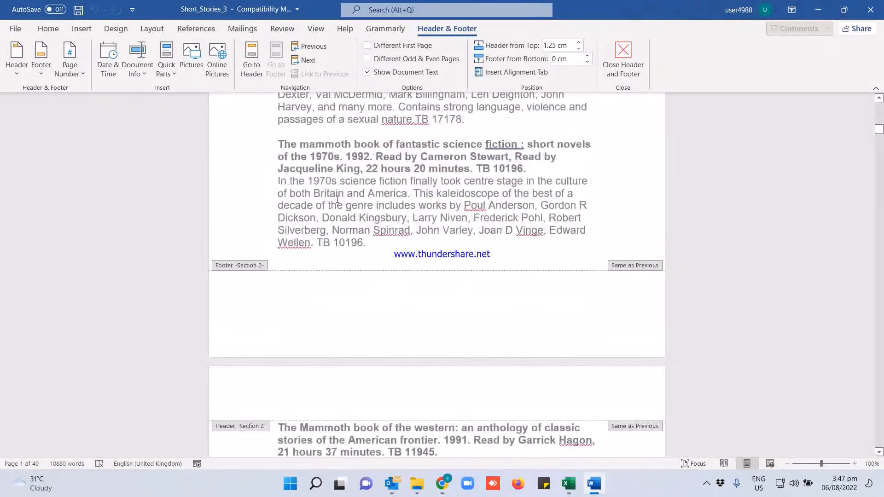
pyautogui.scroll(-8, 337, 203)
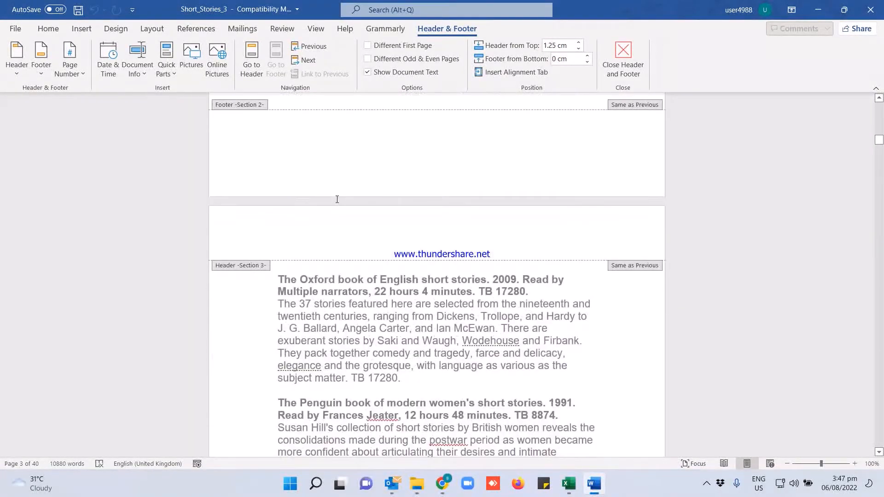
pyautogui.scroll(7, 416, 170)
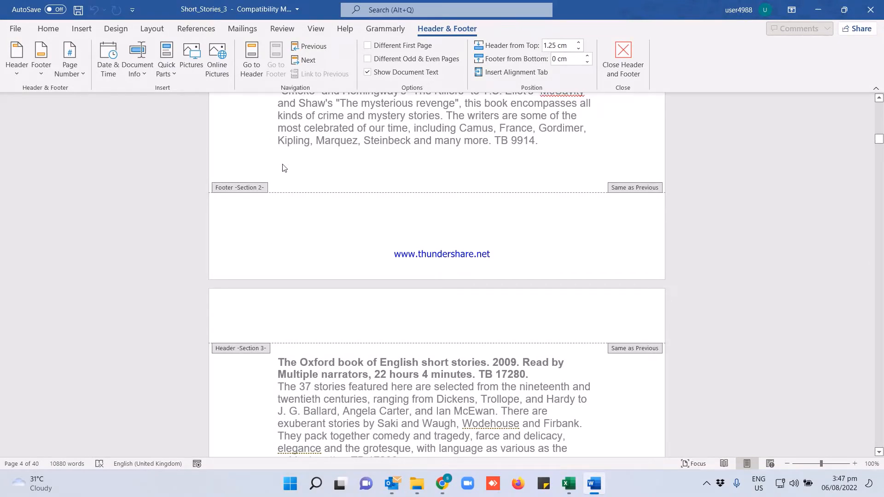
pyautogui.scroll(20, 305, 189)
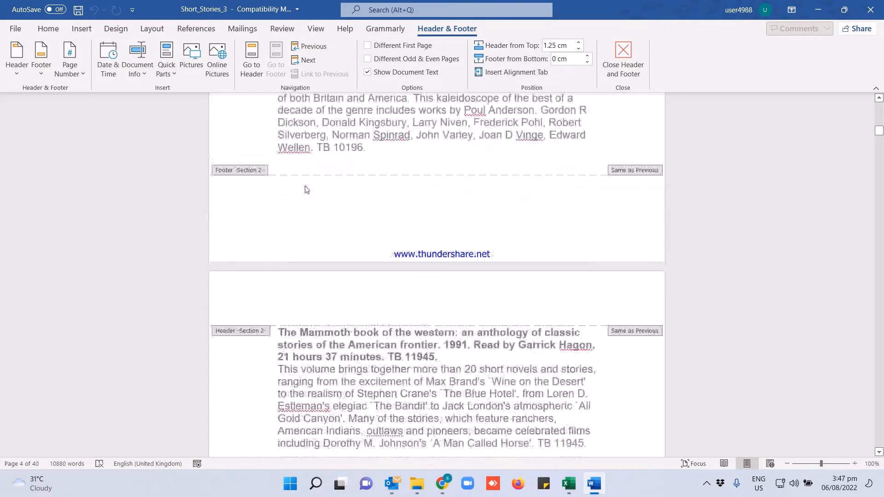
pyautogui.scroll(20, 306, 194)
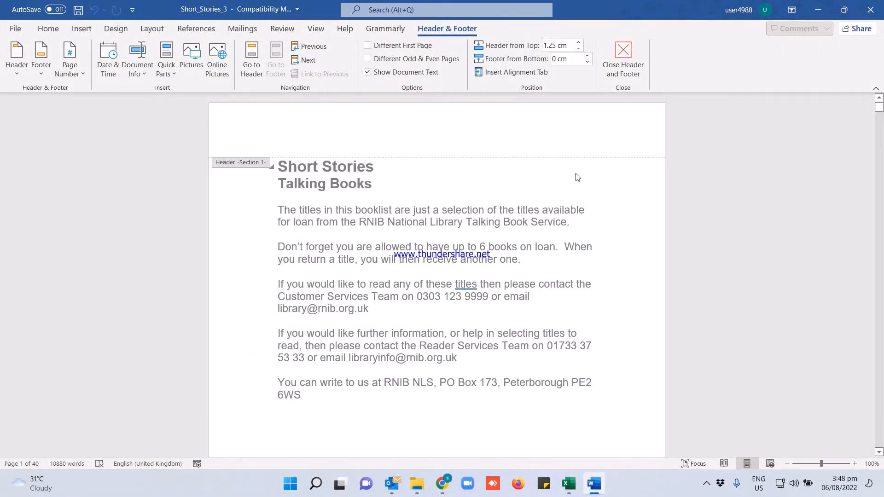
pyautogui.doubleClick(577, 177)
# - Open the Page Number options with the cursor on page 1
pyautogui.scroll(-10, 571, 276)
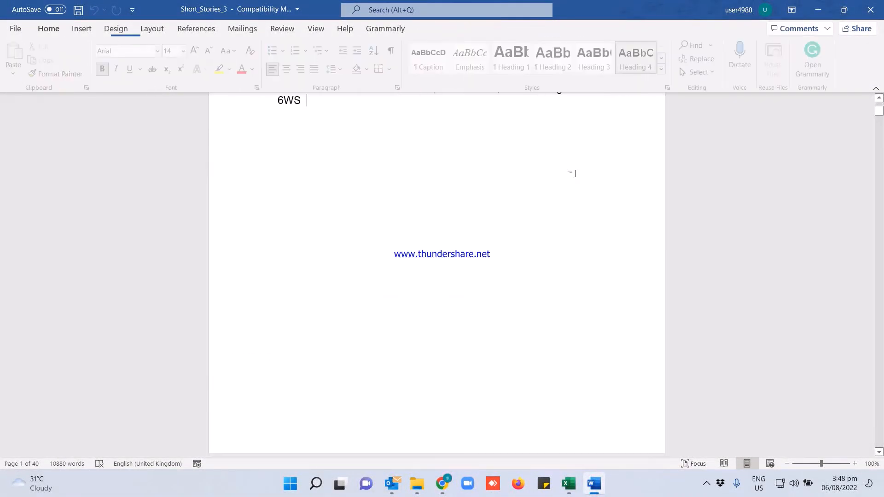
pyautogui.doubleClick(570, 247)
pyautogui.doubleClick(495, 315)
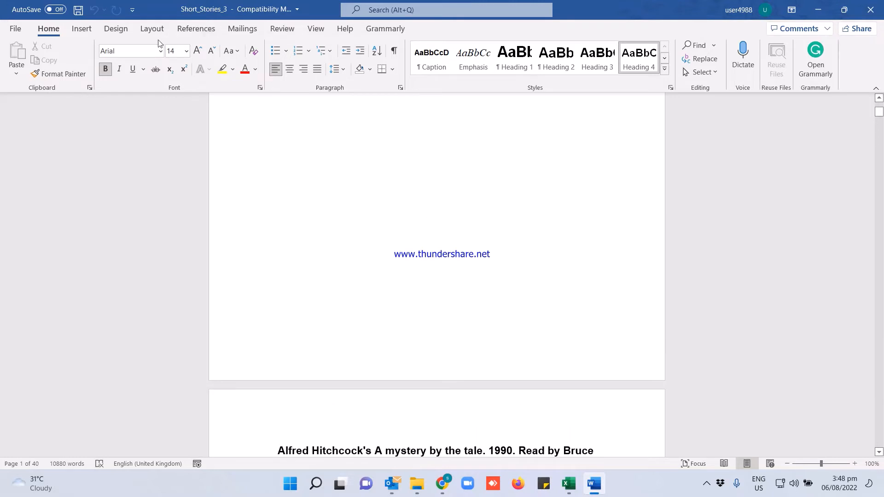
pyautogui.click(89, 33)
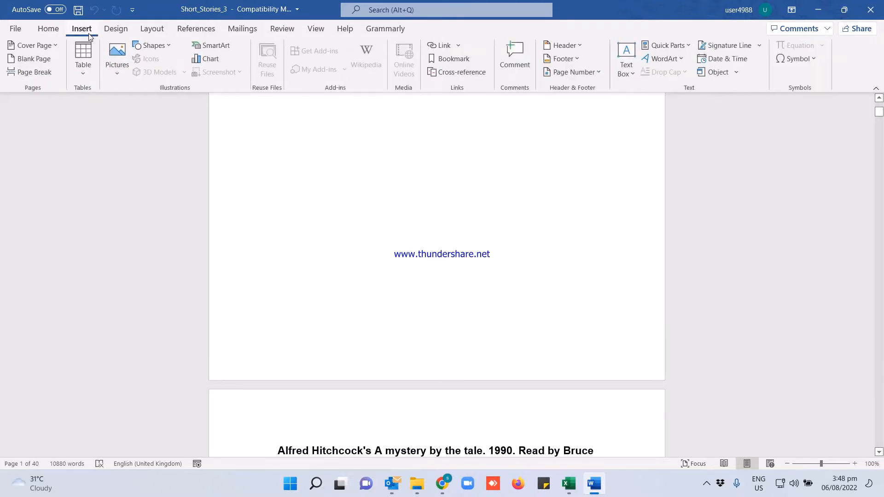
pyautogui.click(601, 75)
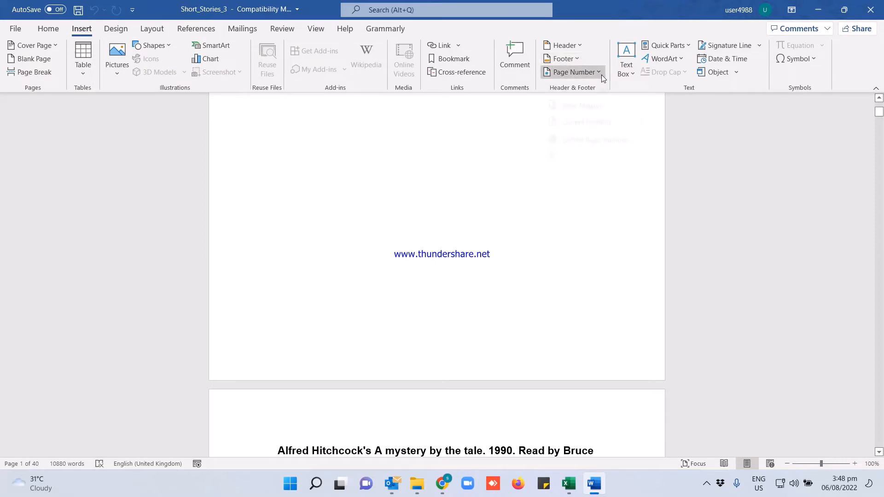